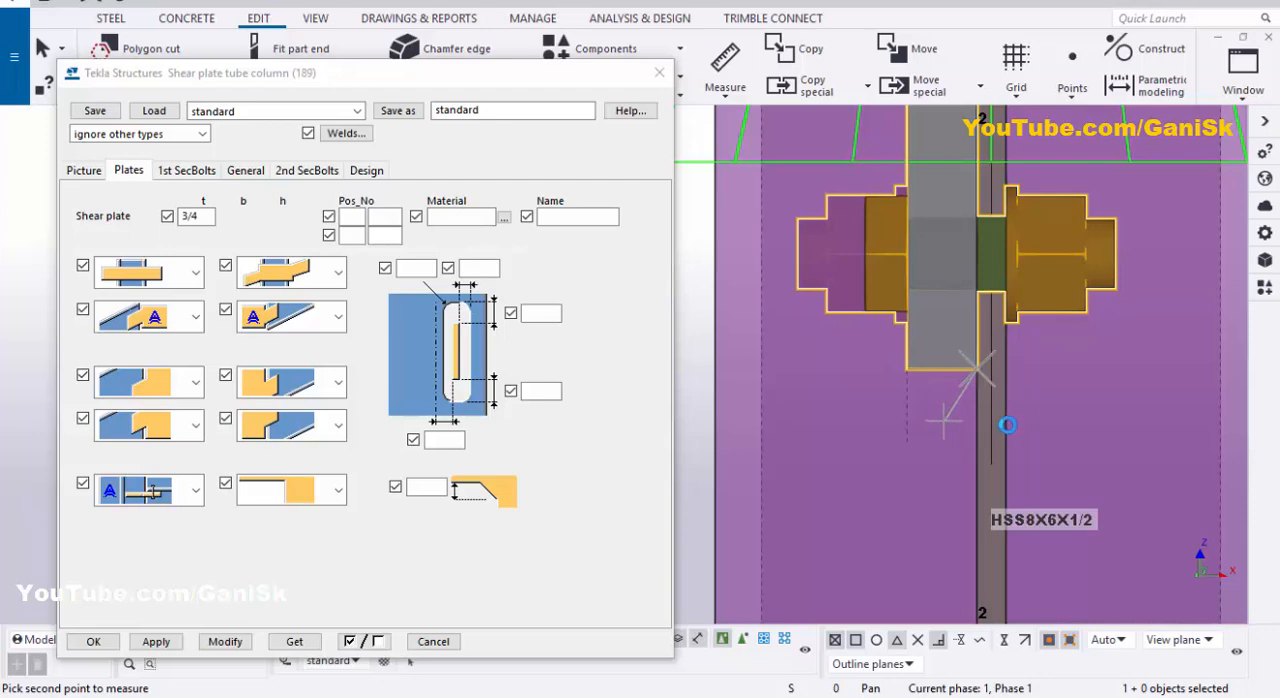
Step: Measure the shear plate's thickness in the elevation, and inspect the bolted beam-to-column connection in View 1 - 3d
left_click(1007, 424)
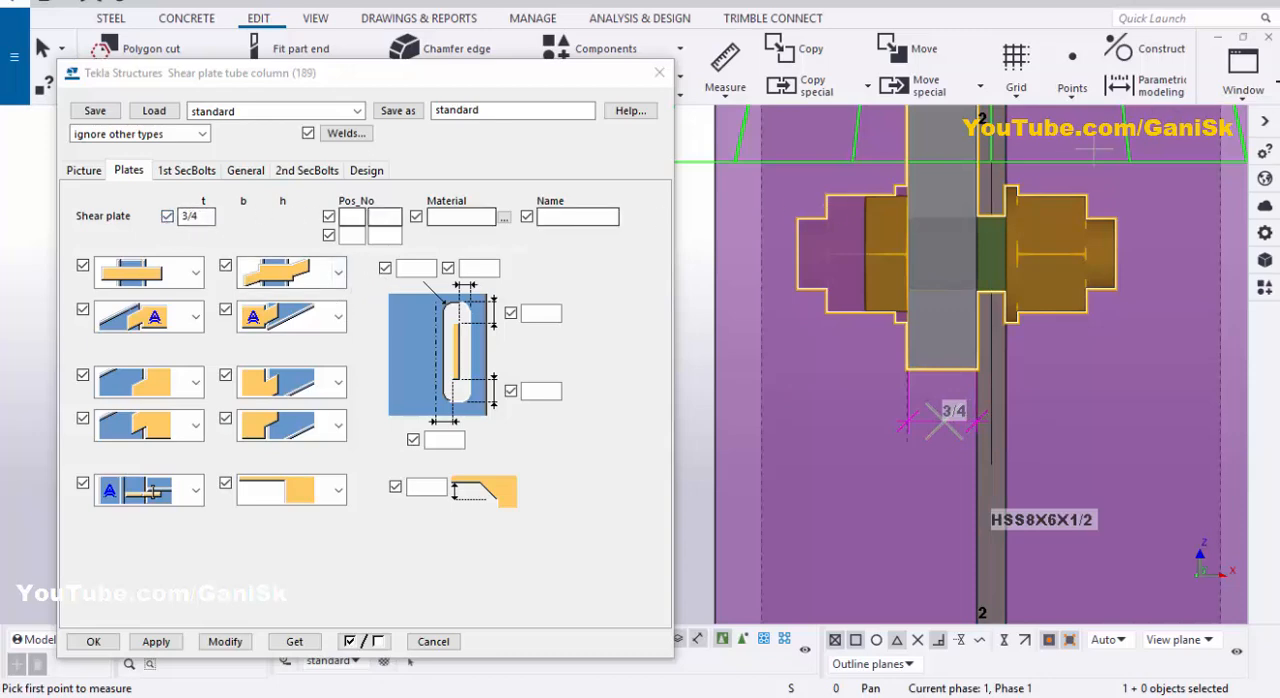
left_click(1243, 75)
left_click(1195, 228)
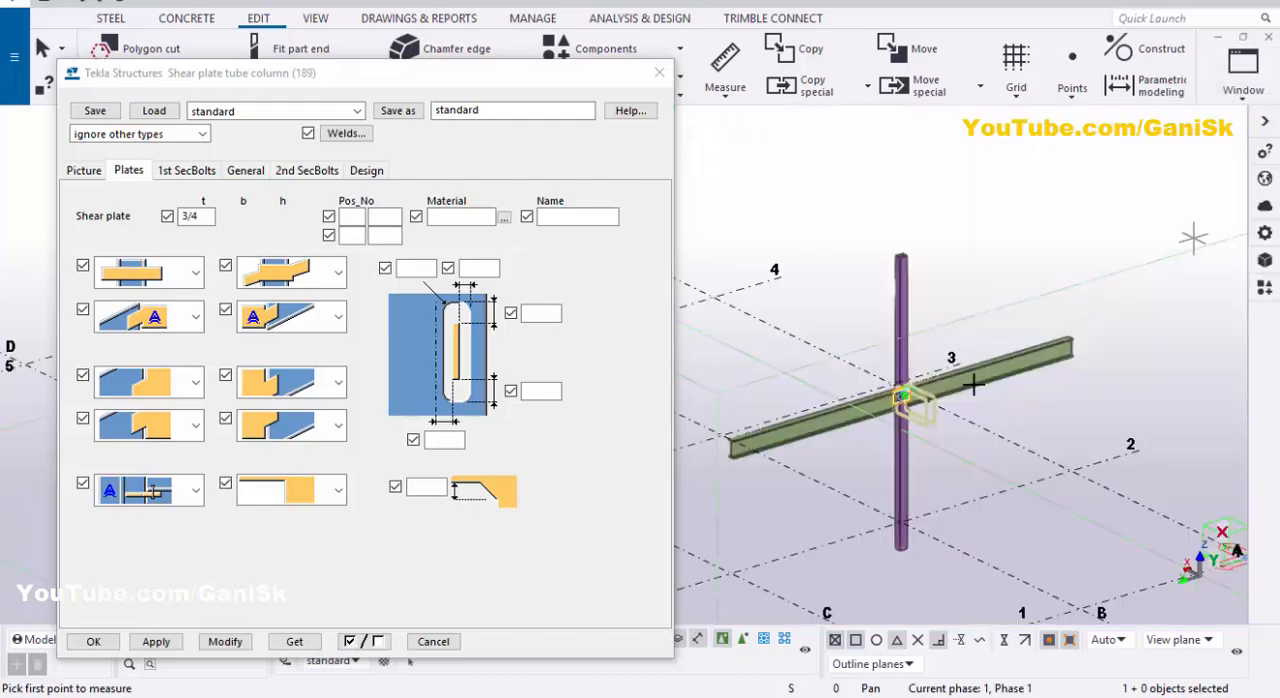
scroll(927, 372, "up", 6)
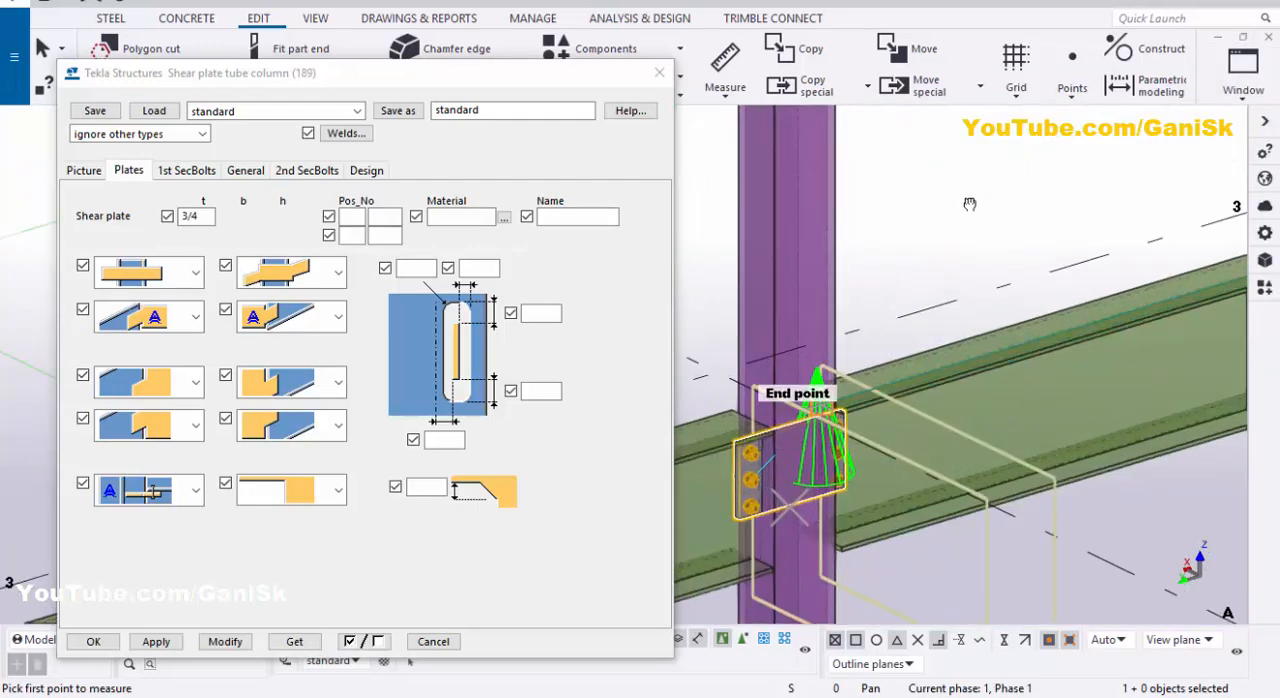
scroll(854, 361, "up", 2)
scroll(903, 323, "down", 4)
right_click(1020, 150)
left_click(1022, 162)
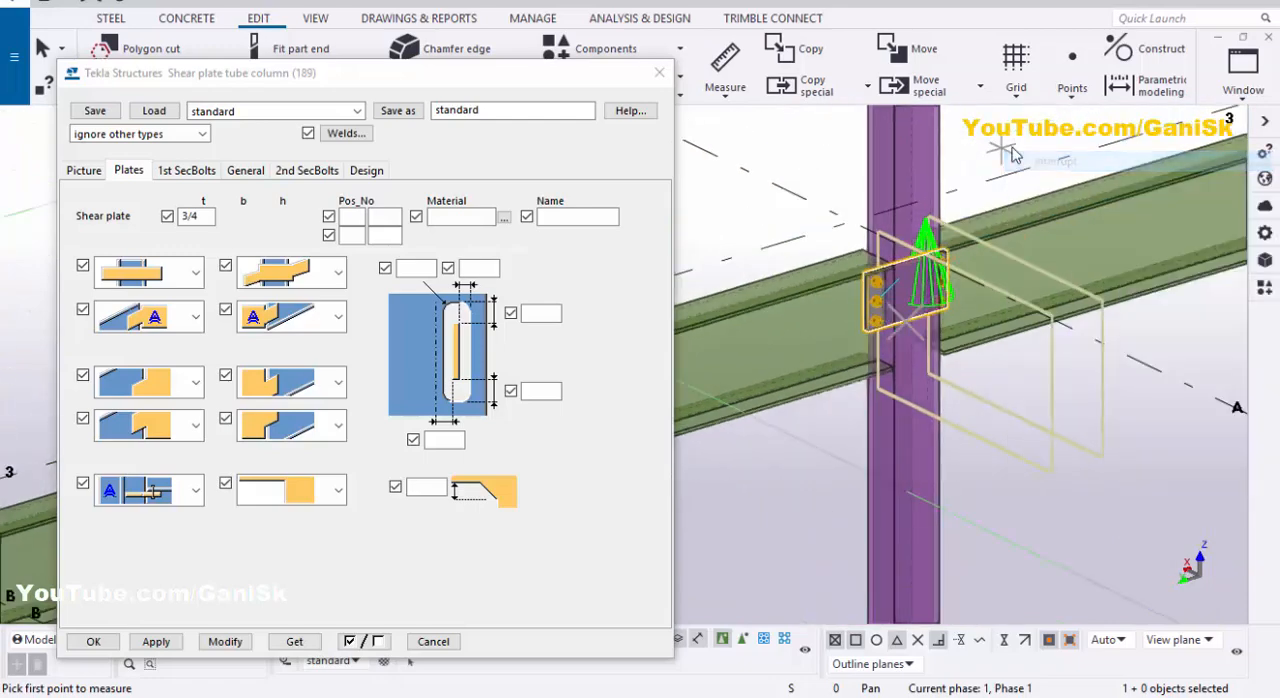
right_click(996, 128)
left_click(1048, 236)
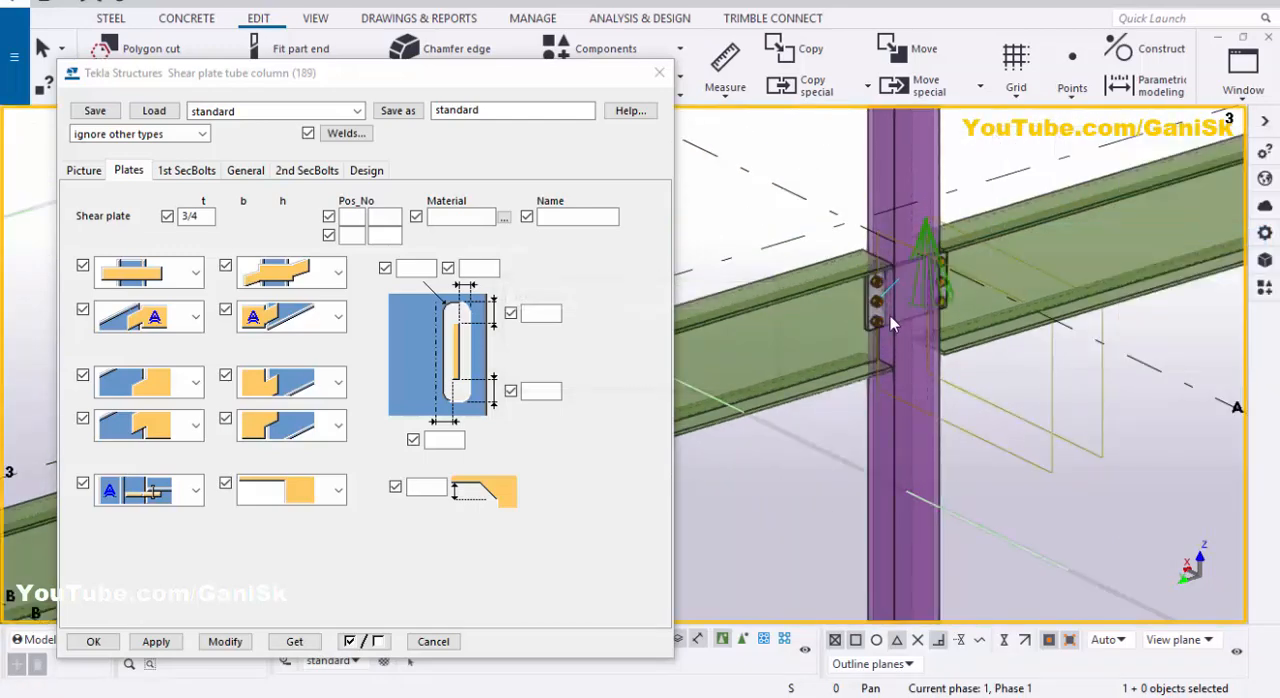
scroll(893, 307, "up", 5)
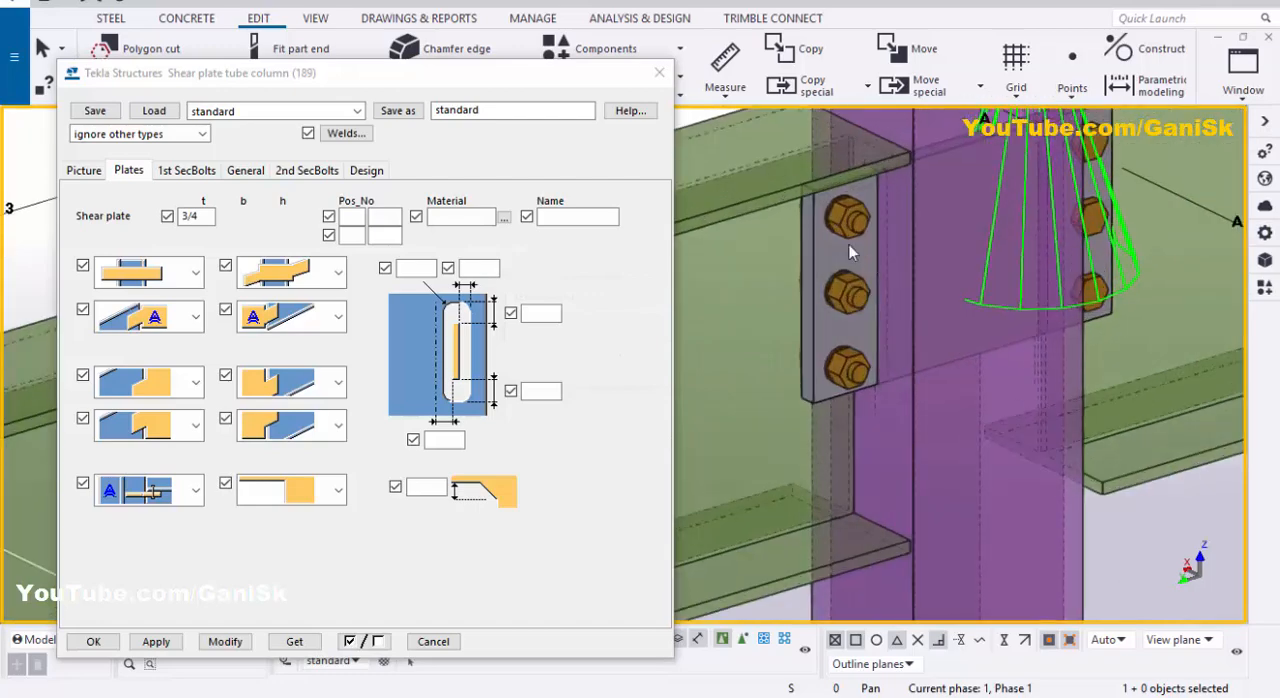
Step: Set the first secondary beam's bolt size to 3/4, with View 3 - ELEVATION ON GRID 2 showing the connection
left_click(186, 171)
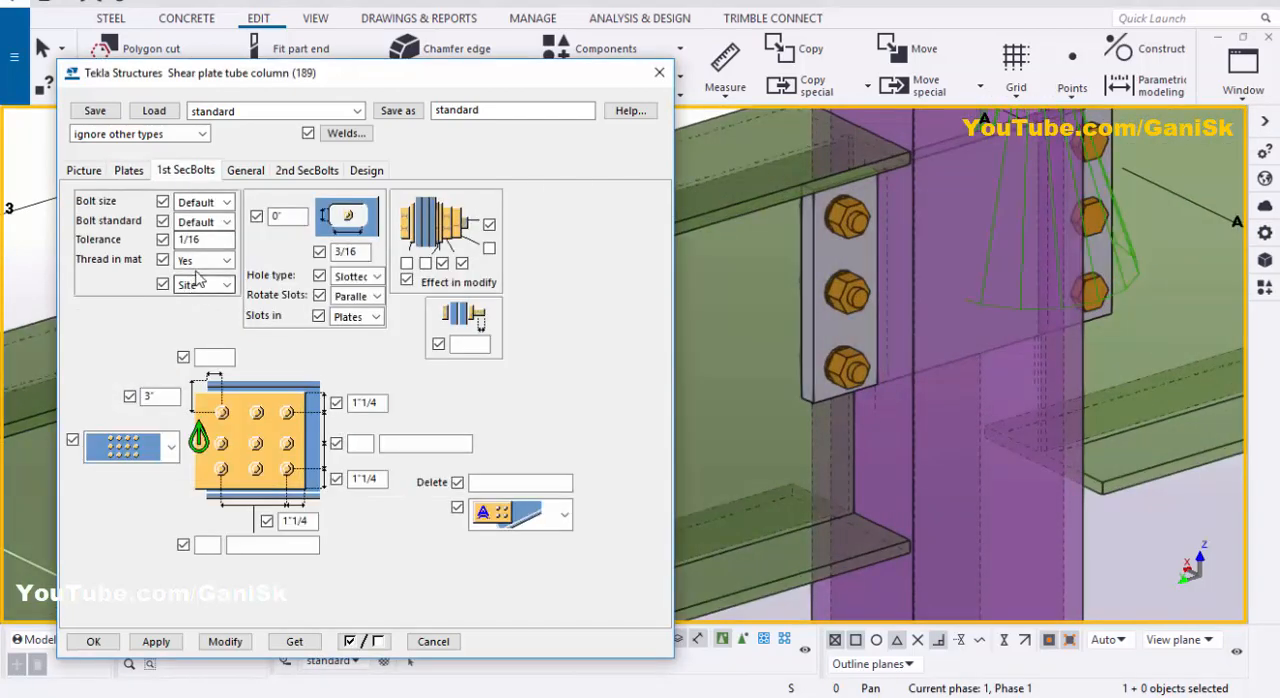
left_click(1243, 72)
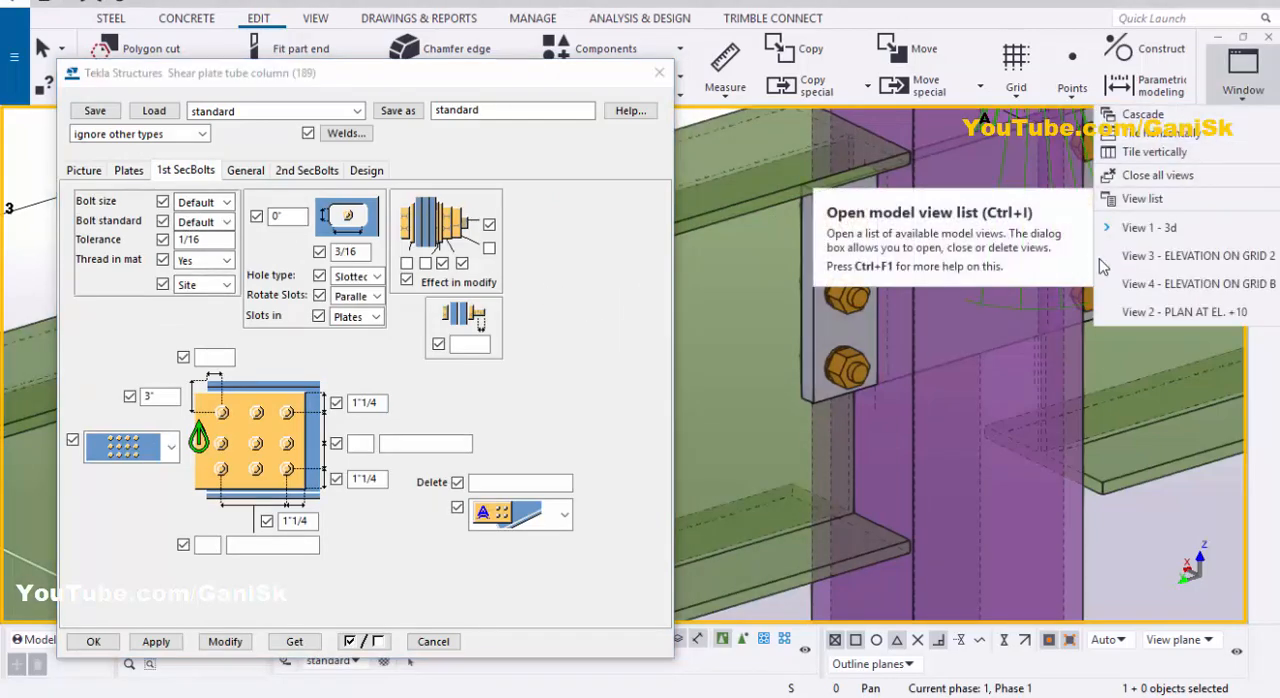
left_click(1256, 257)
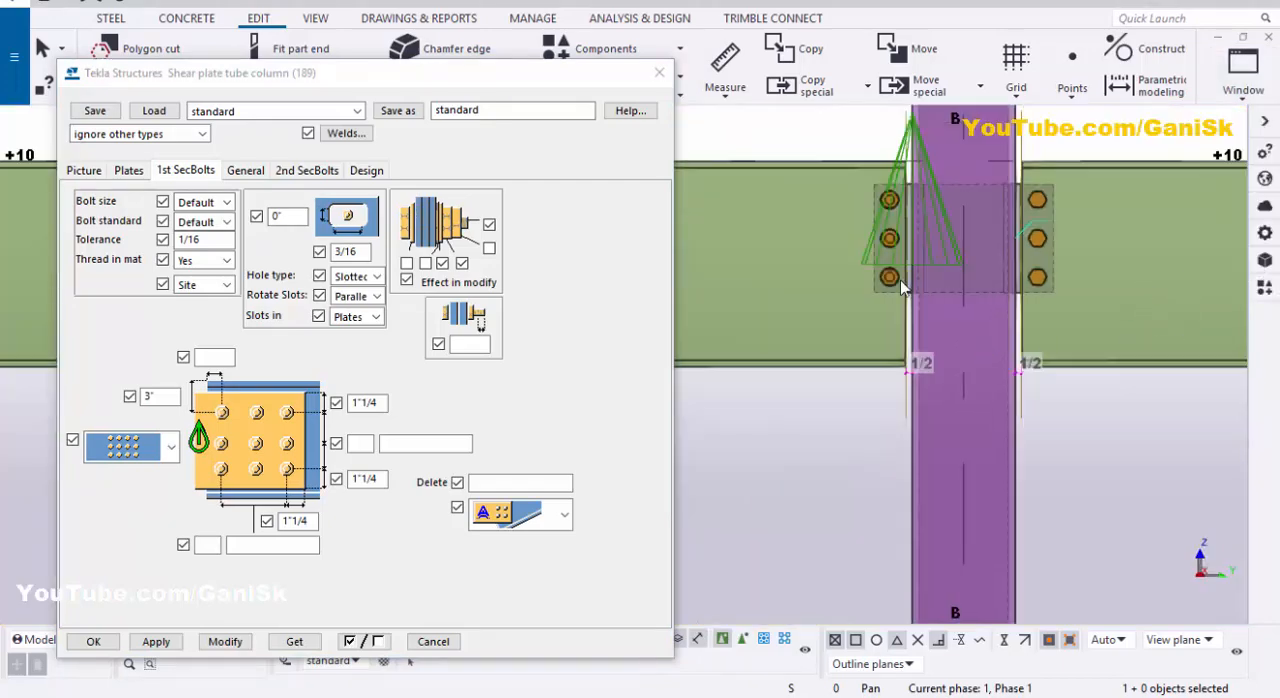
scroll(902, 290, "up", 3)
middle_click_drag(914, 294, 916, 303)
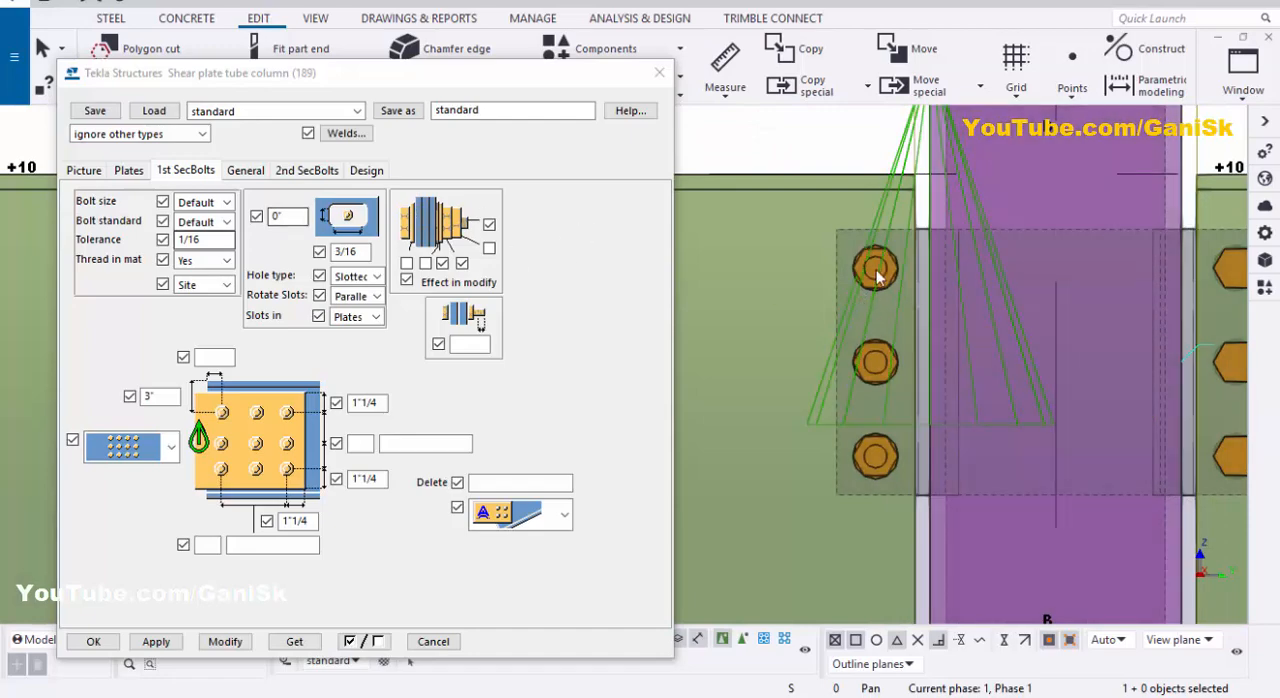
left_click(201, 204)
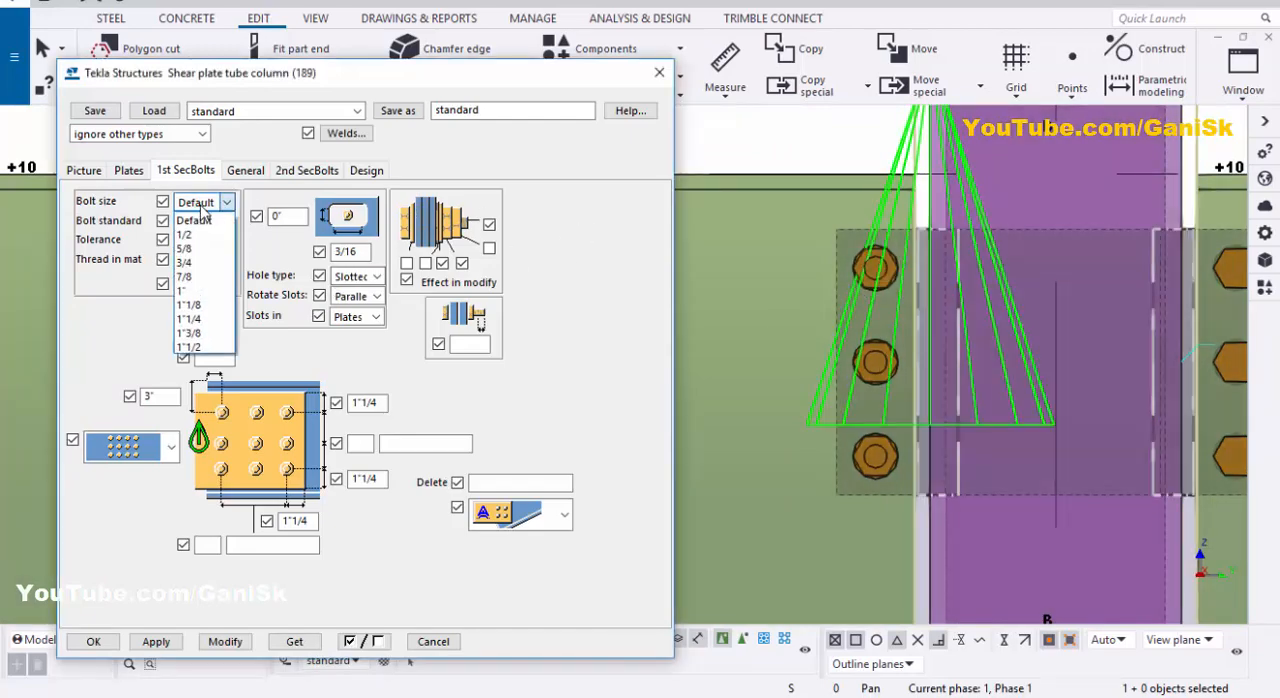
left_click(203, 264)
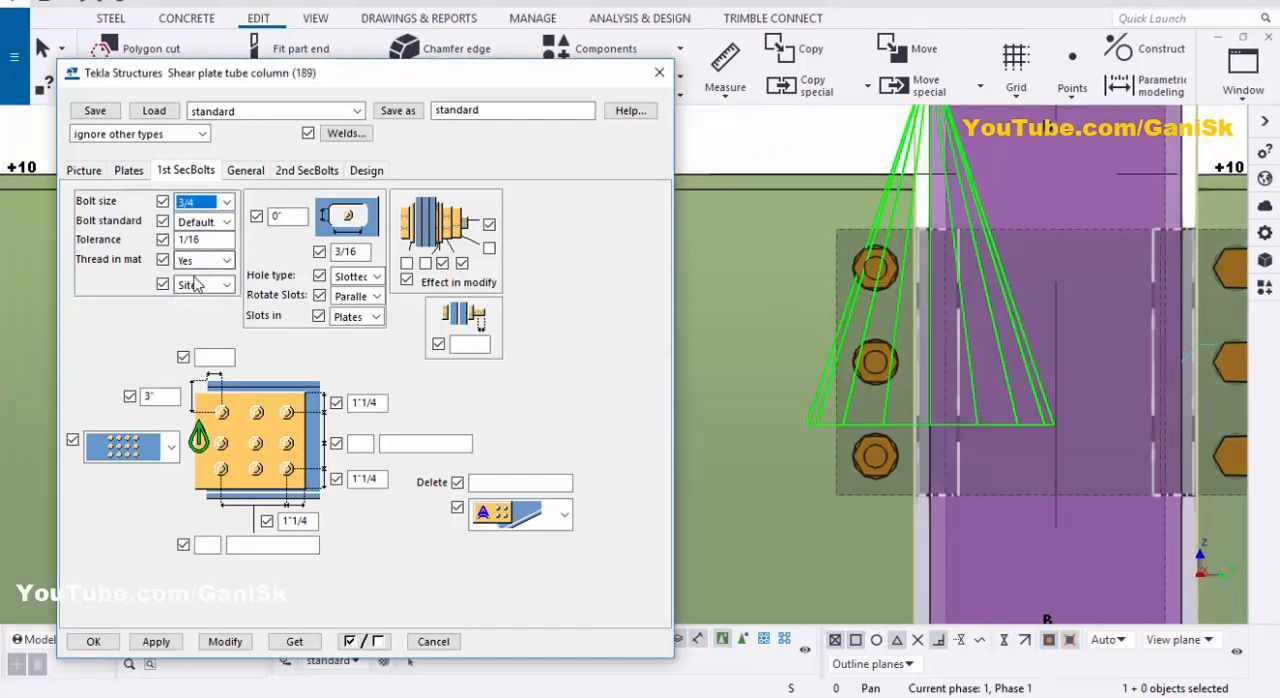
left_click(201, 240)
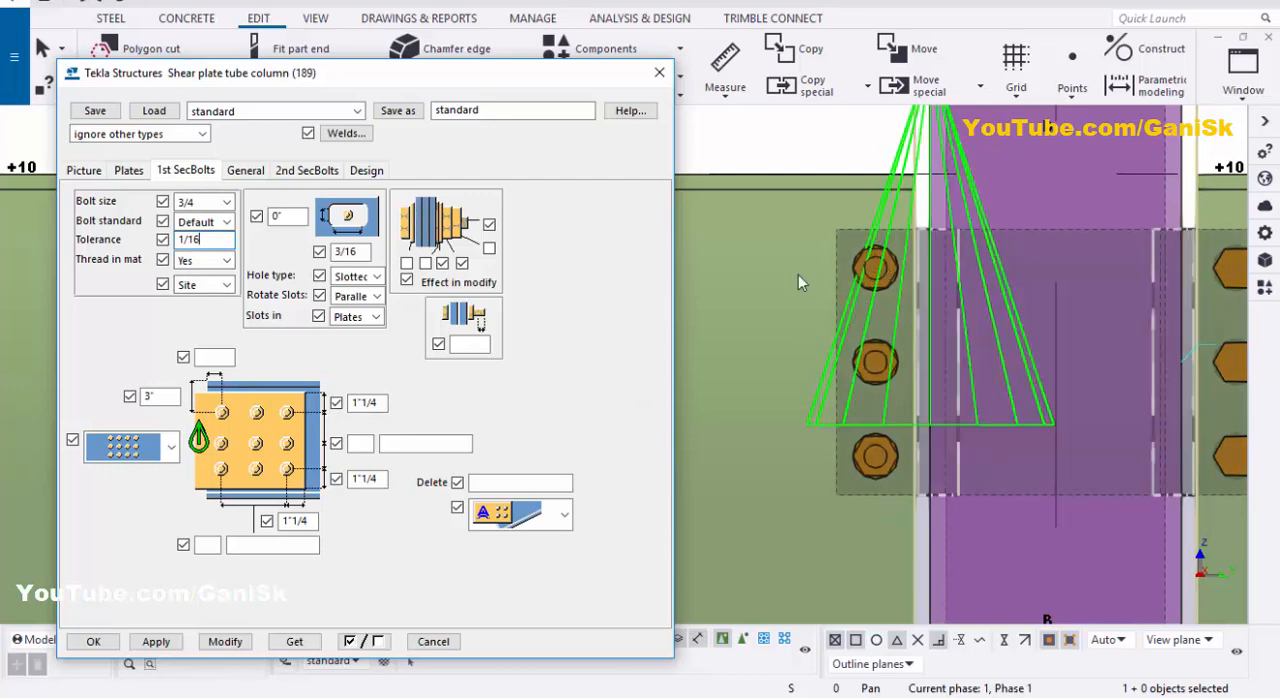
Step: Set the first secondary bolts' upper and lower edge distances to 1"1/2, with 2 bolts vertically at 5" spacing
left_click_drag(379, 404, 272, 427)
type("1.5")
left_click_drag(392, 490, 292, 503)
type("1.5")
left_click(362, 444)
left_click(417, 445)
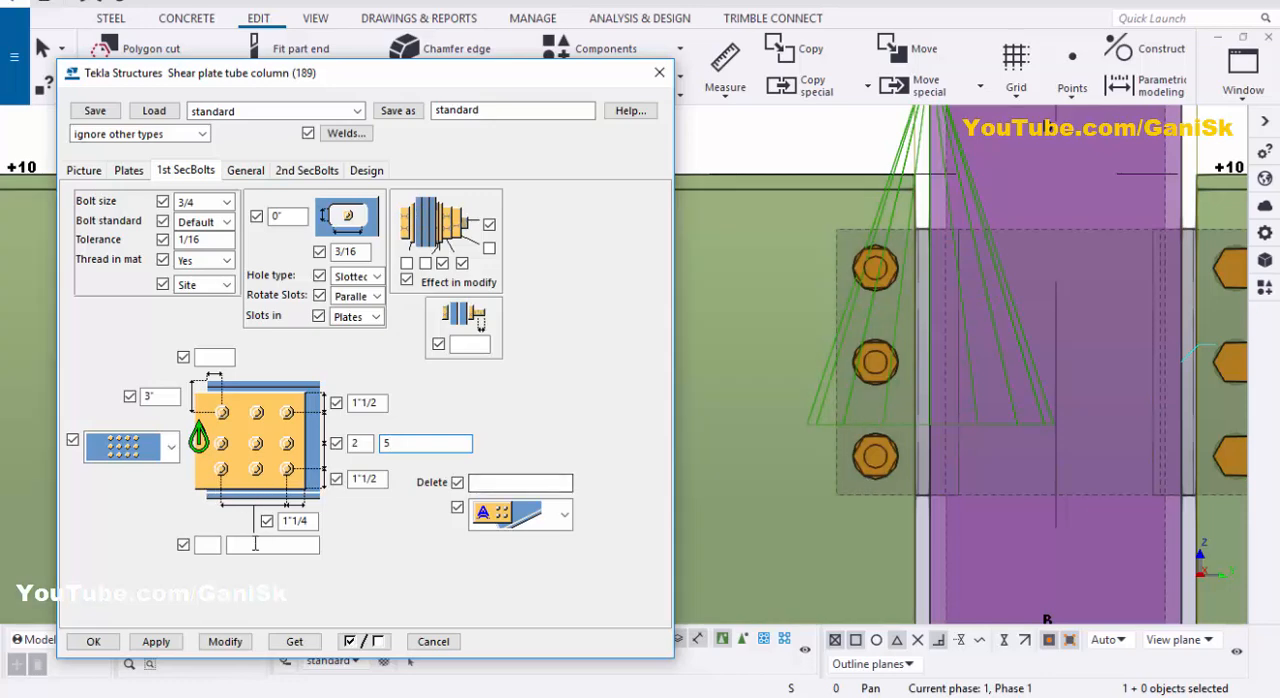
Step: Set the first secondary bolts to 1 column with 1"1/2 horizontal edge distance, positioned 1"1/2 horizontally and 4" vertically from the beam corner
double_click(309, 520)
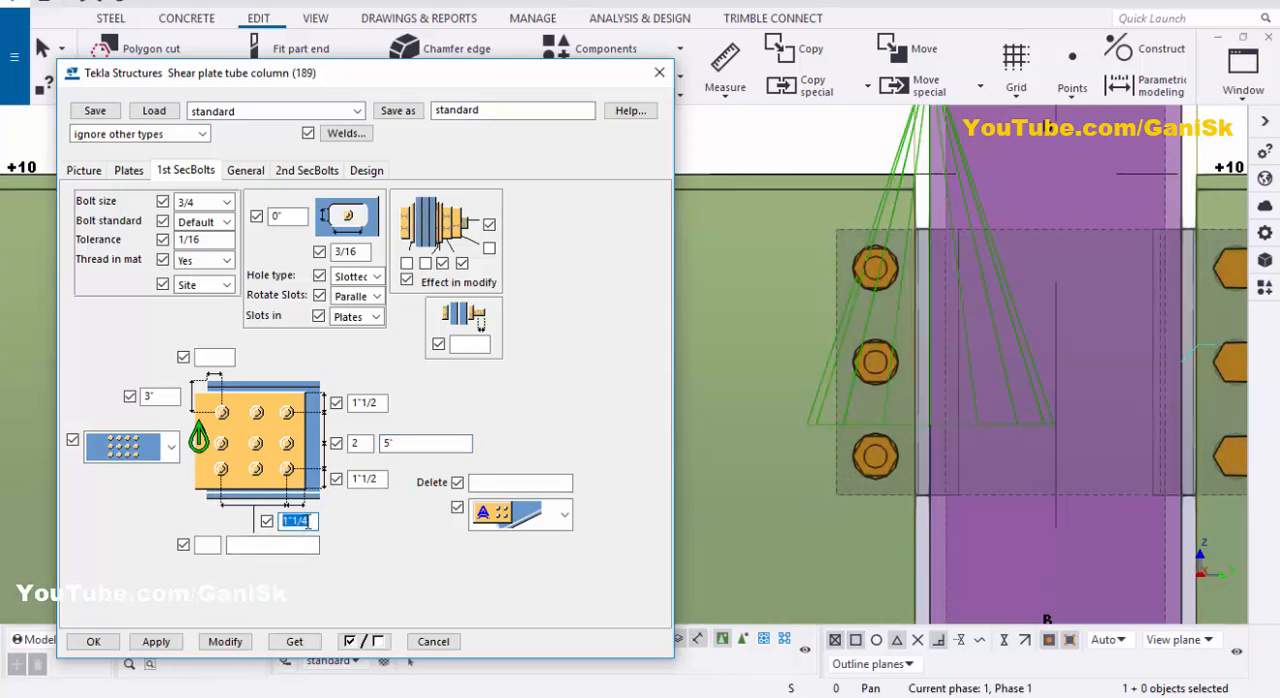
type("1.5")
left_click(207, 545)
type("1")
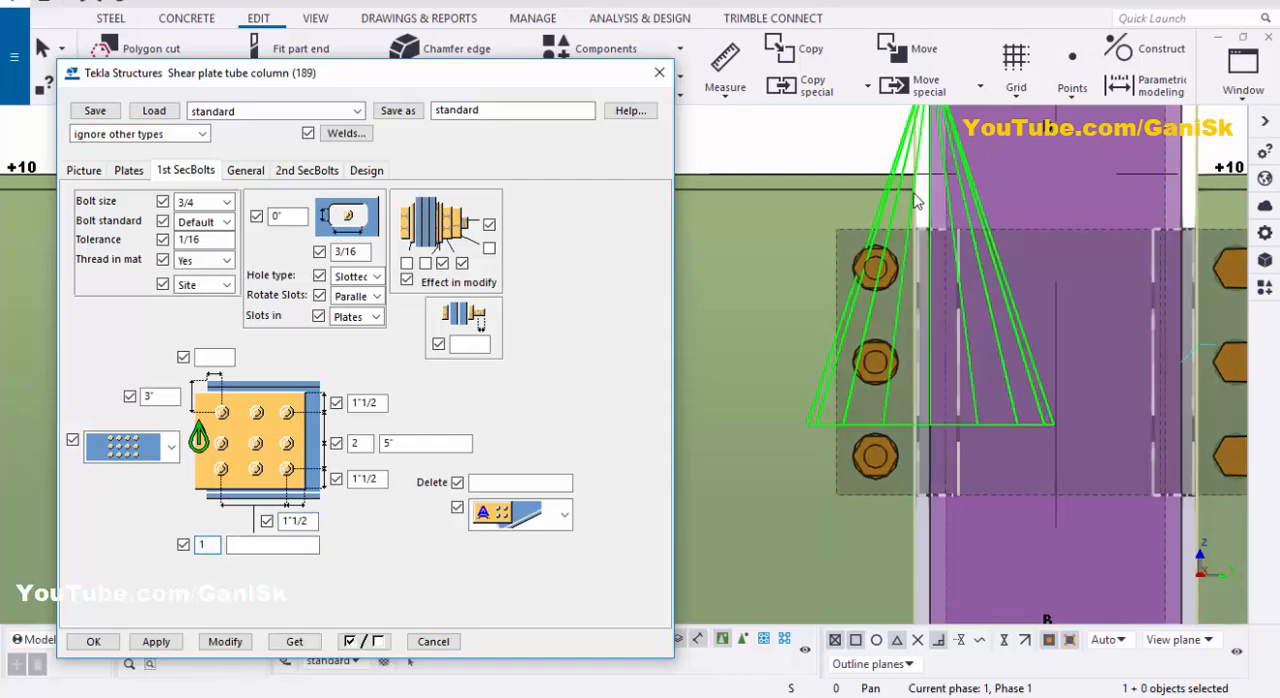
left_click(208, 357)
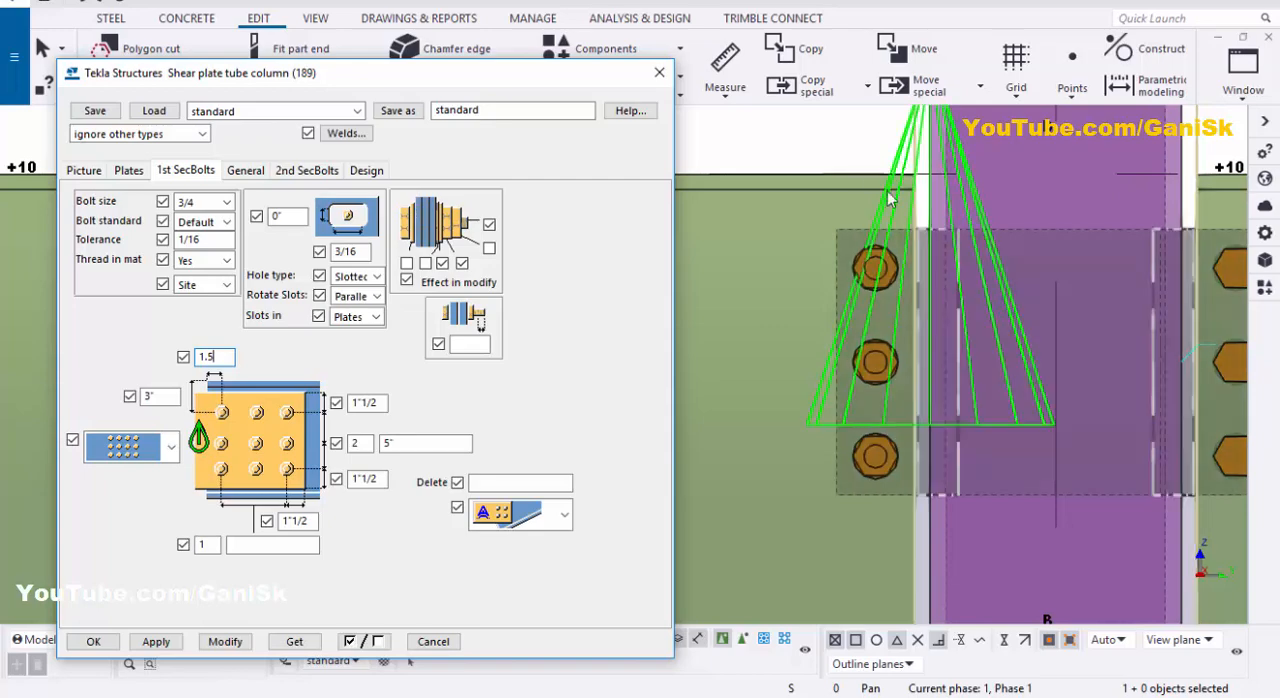
key("Tab")
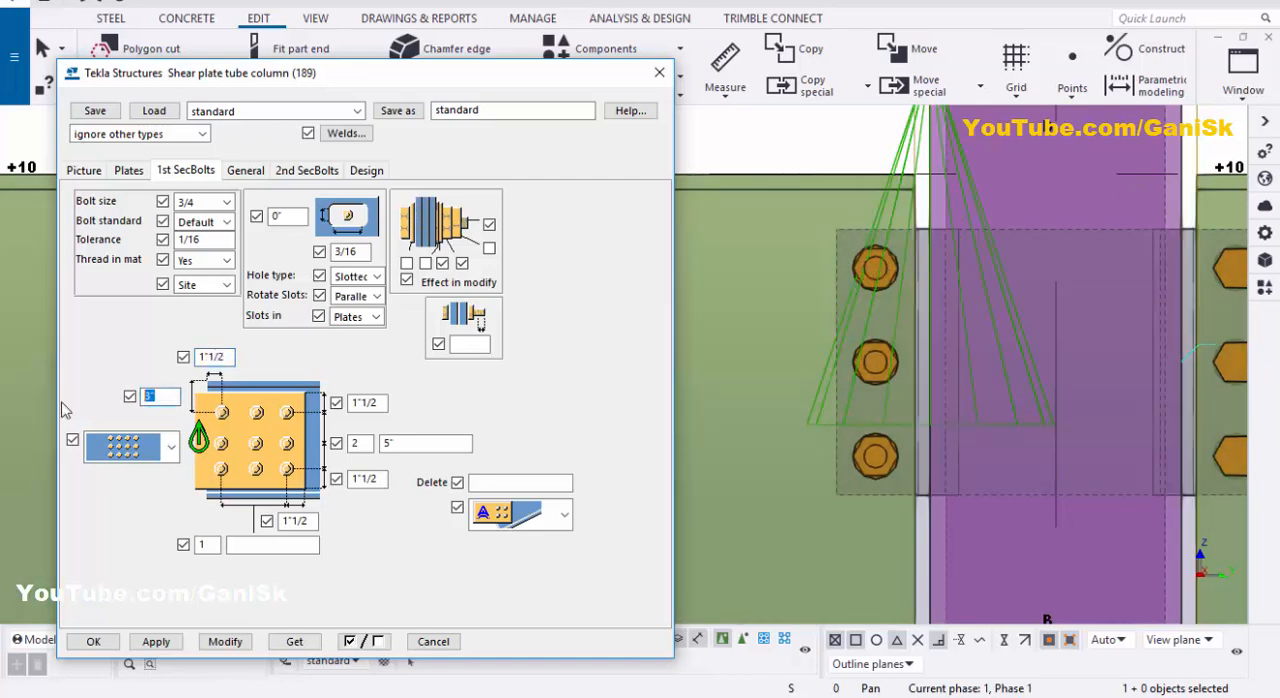
type("4")
Step: Apply the first secondary bolt settings to the shear plate connection in the model
left_click(225, 641)
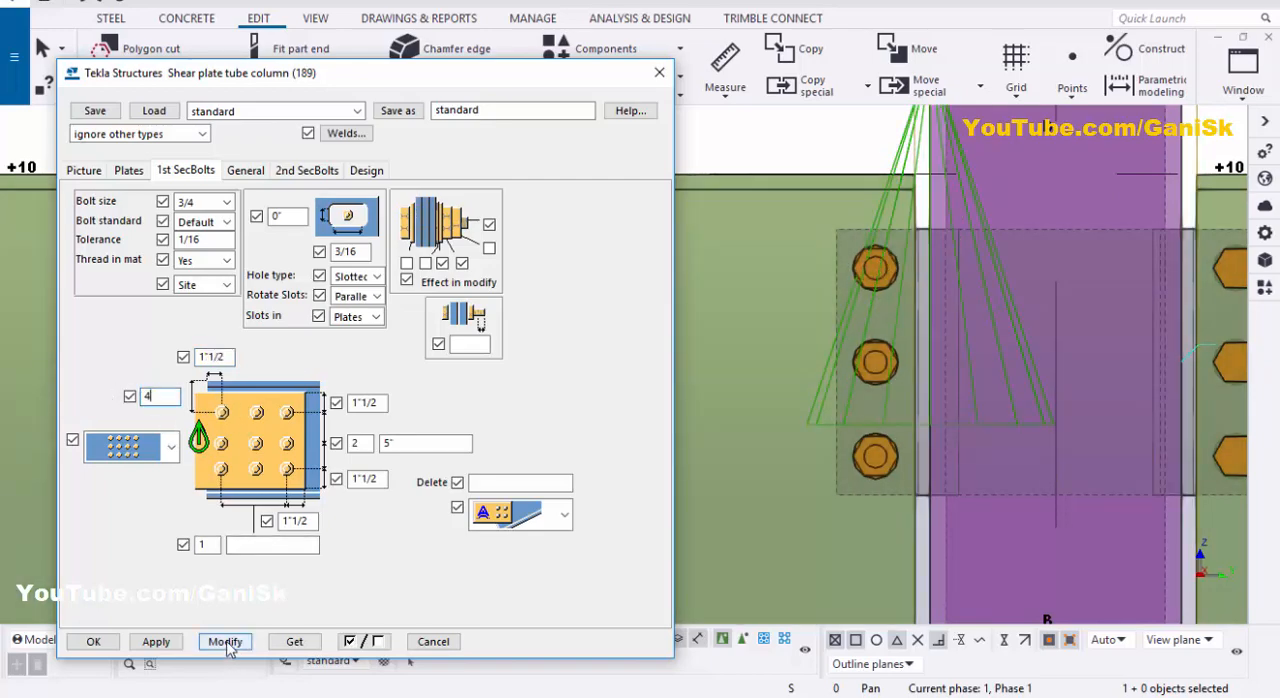
left_click(700, 523)
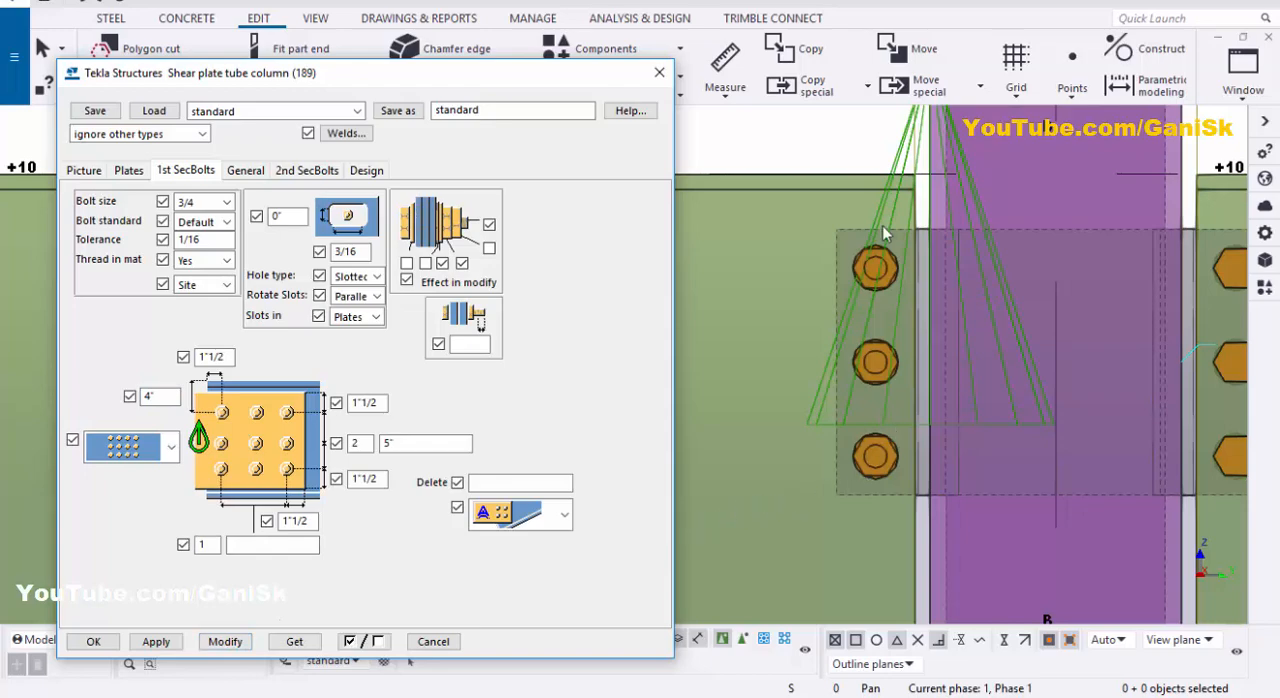
left_click(899, 156)
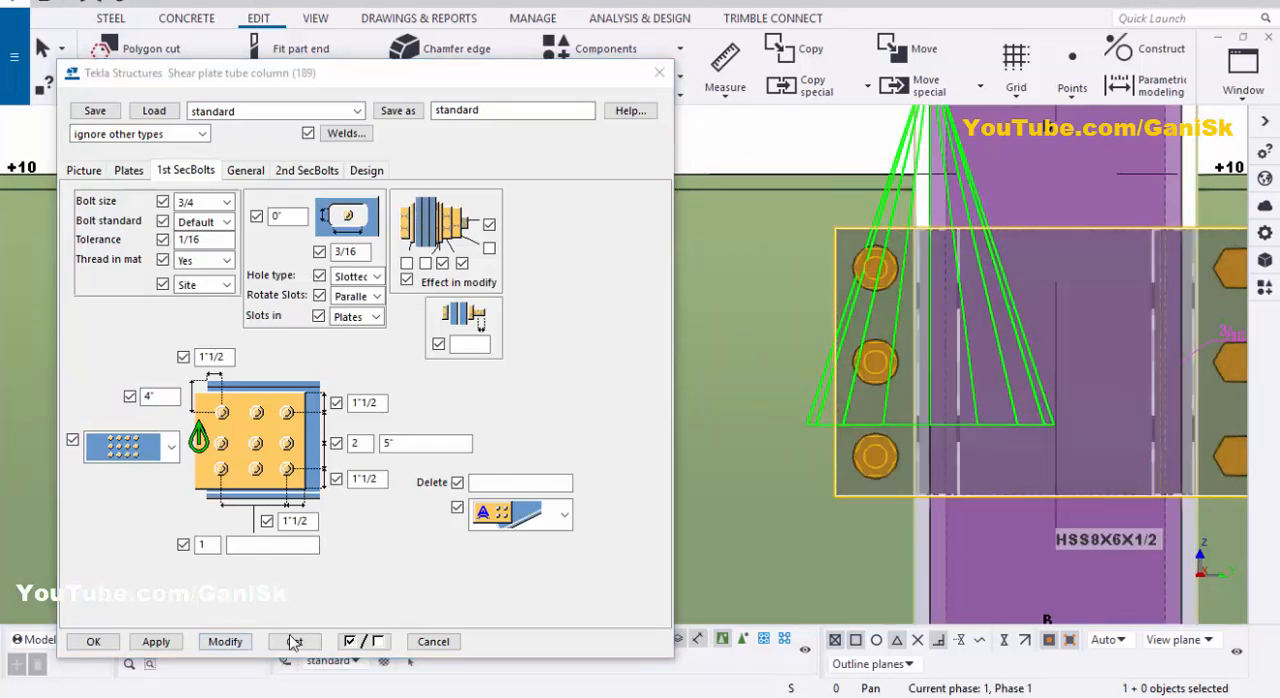
left_click(237, 645)
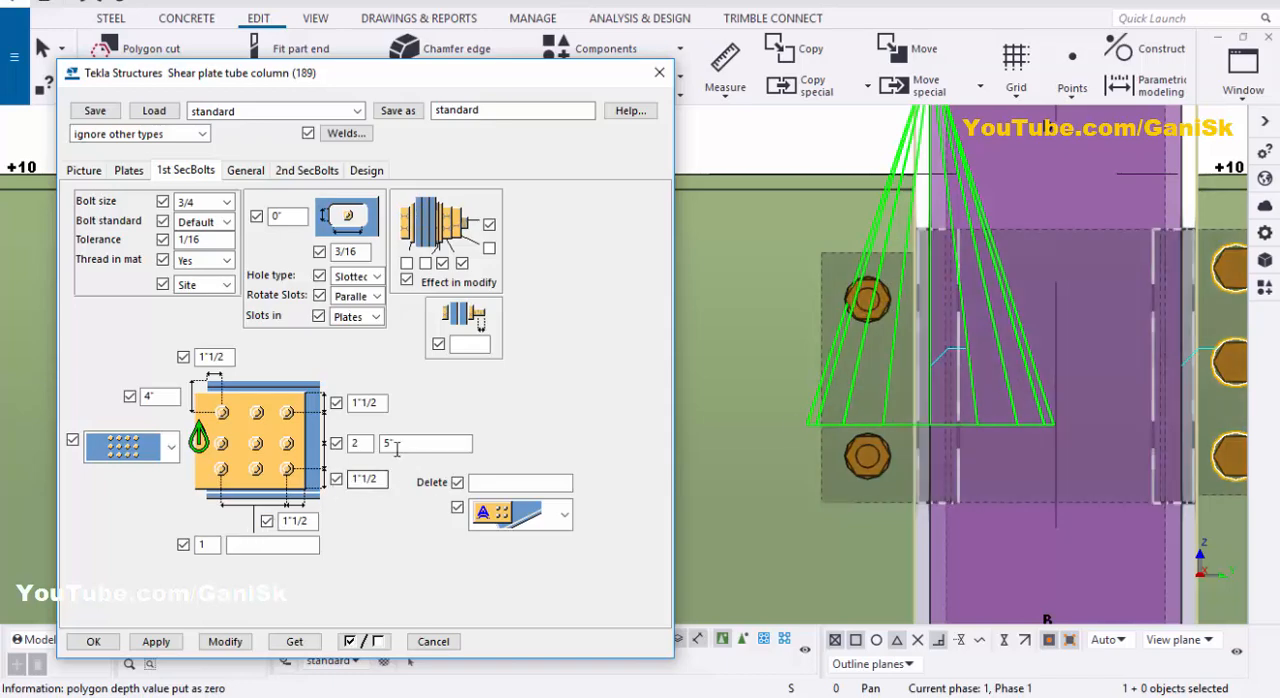
scroll(880, 355, "down", 3)
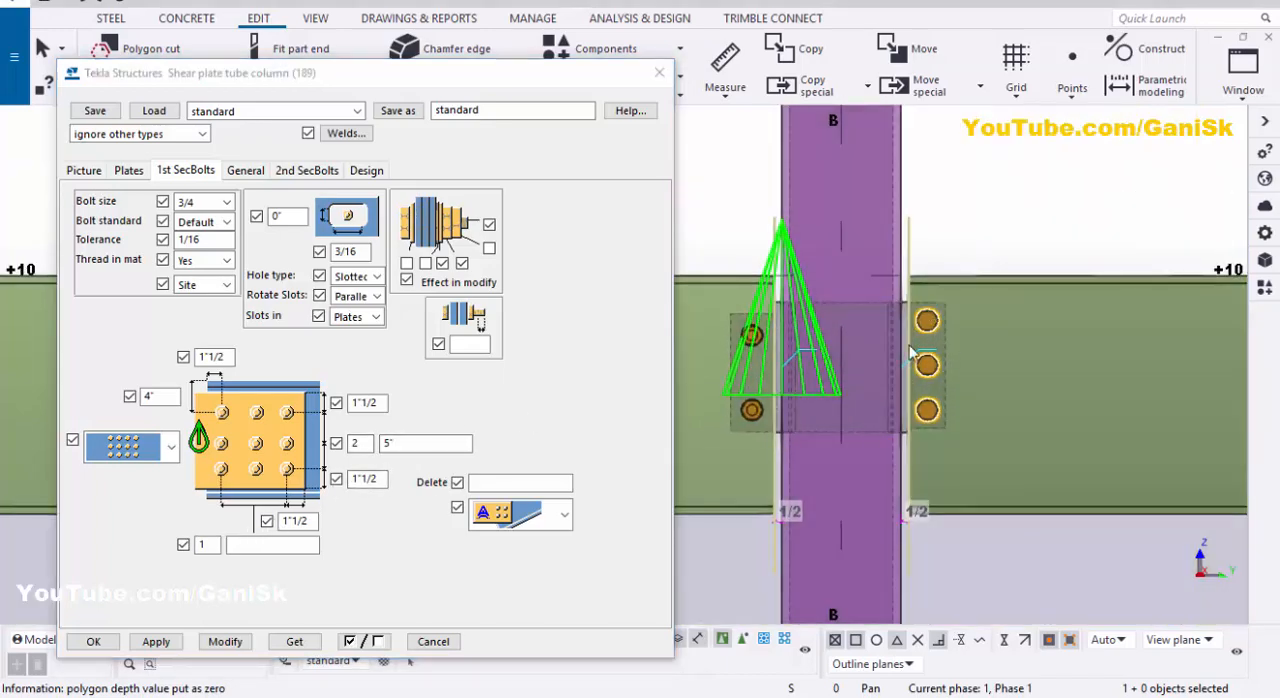
Step: Set the second secondary beam's bolt size to 3/4
left_click(318, 172)
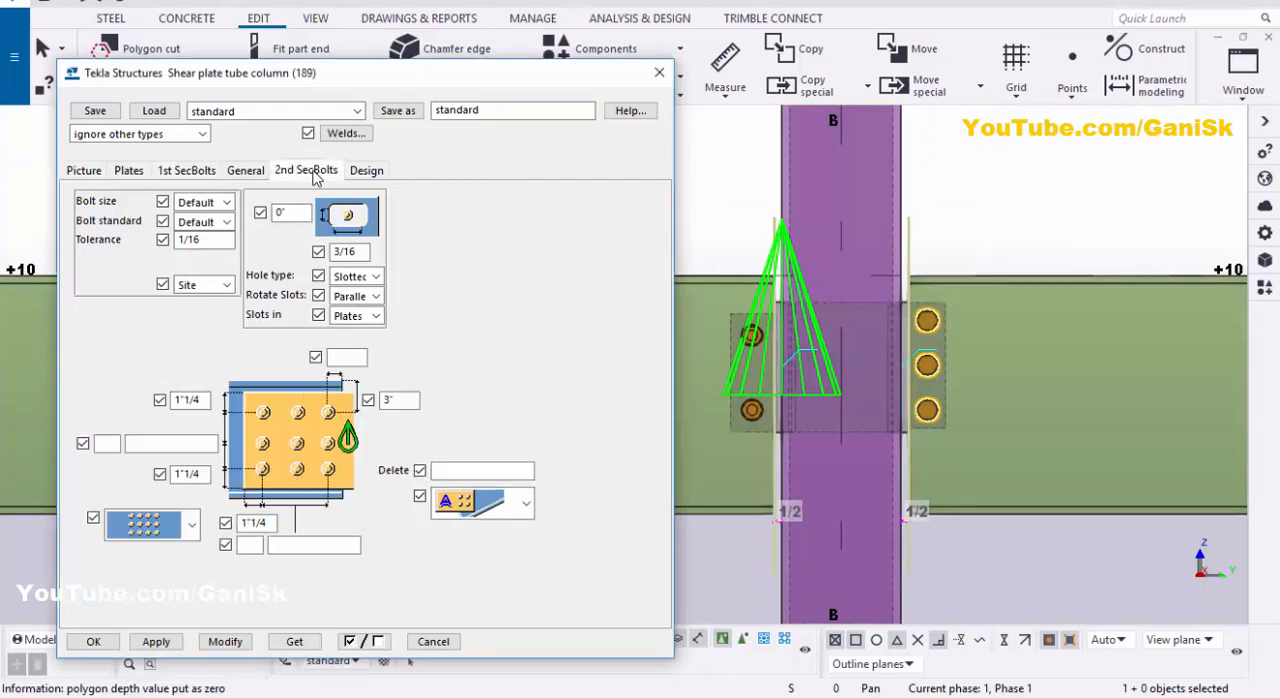
left_click(203, 202)
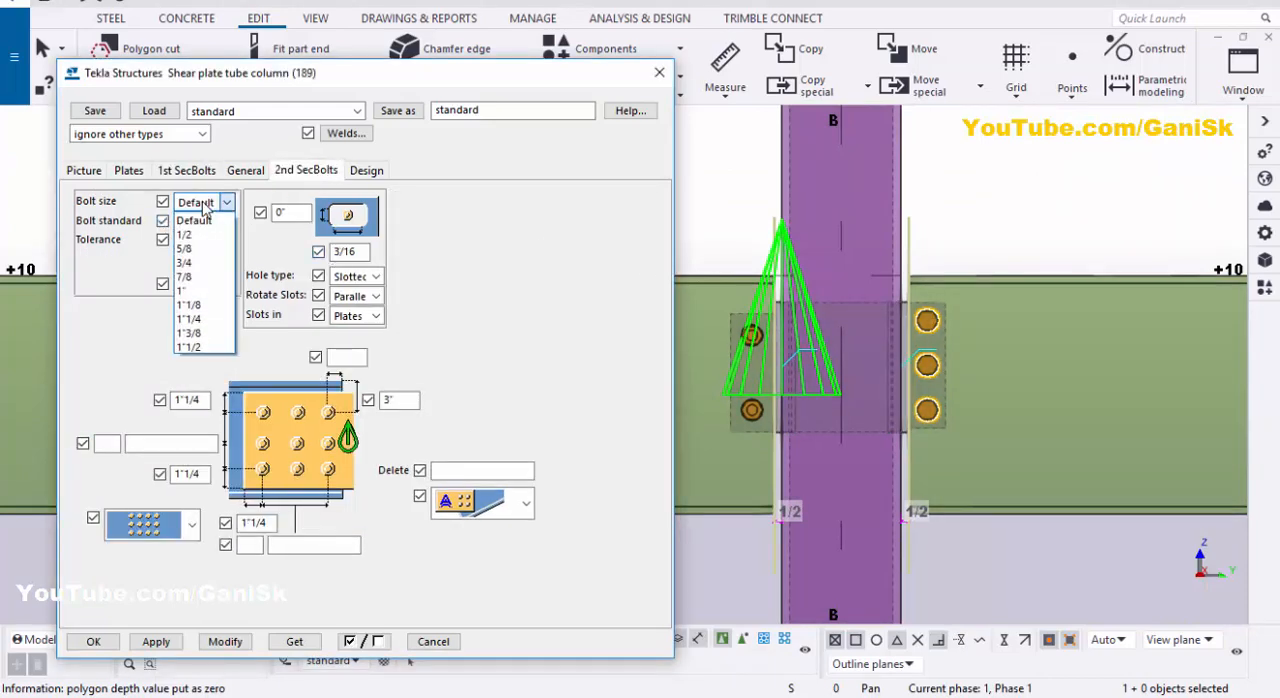
left_click(195, 263)
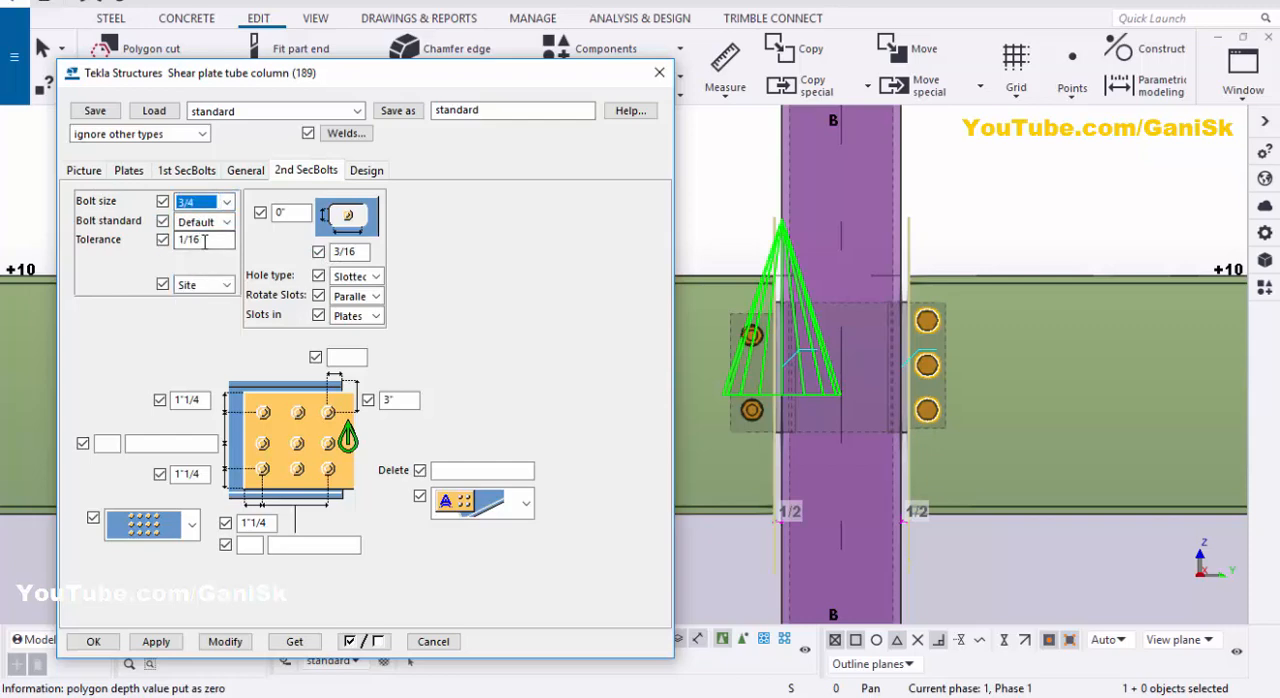
left_click(204, 241)
scroll(952, 311, "up", 3)
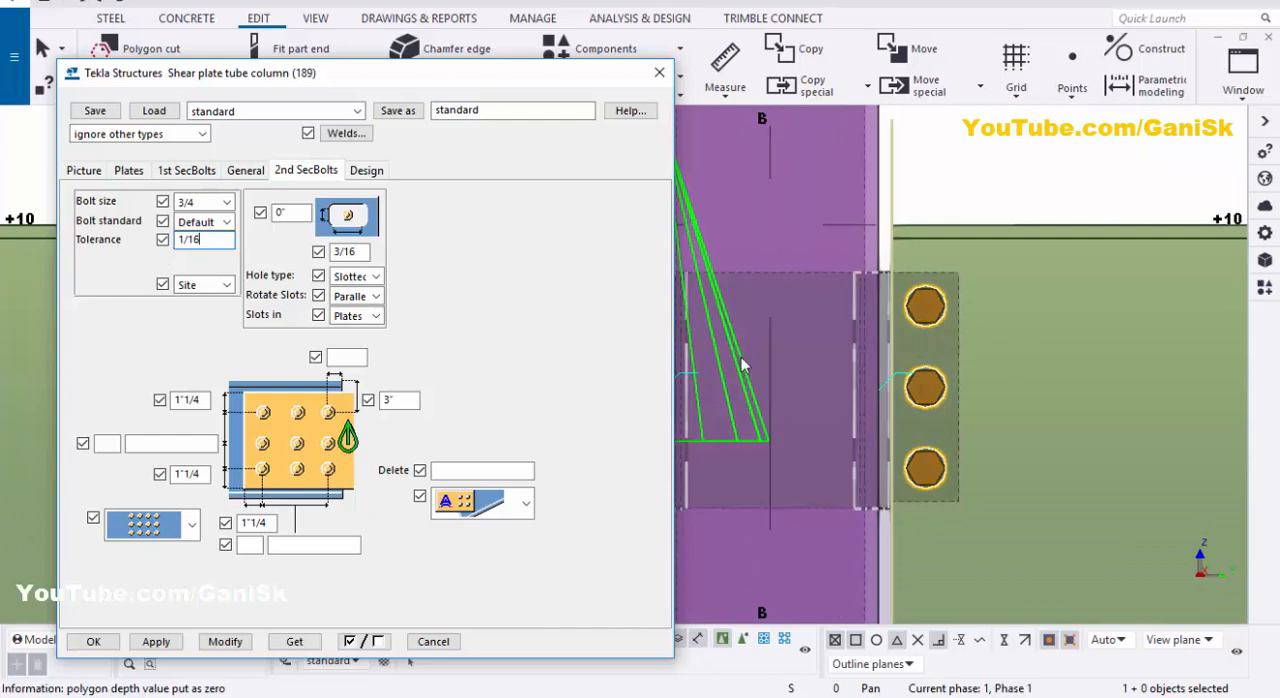
Step: Set the second secondary bolts' upper and lower edge distances to 1"1/2, with 2 bolts vertically at 5" spacing
triple_click(188, 400)
type("1.")
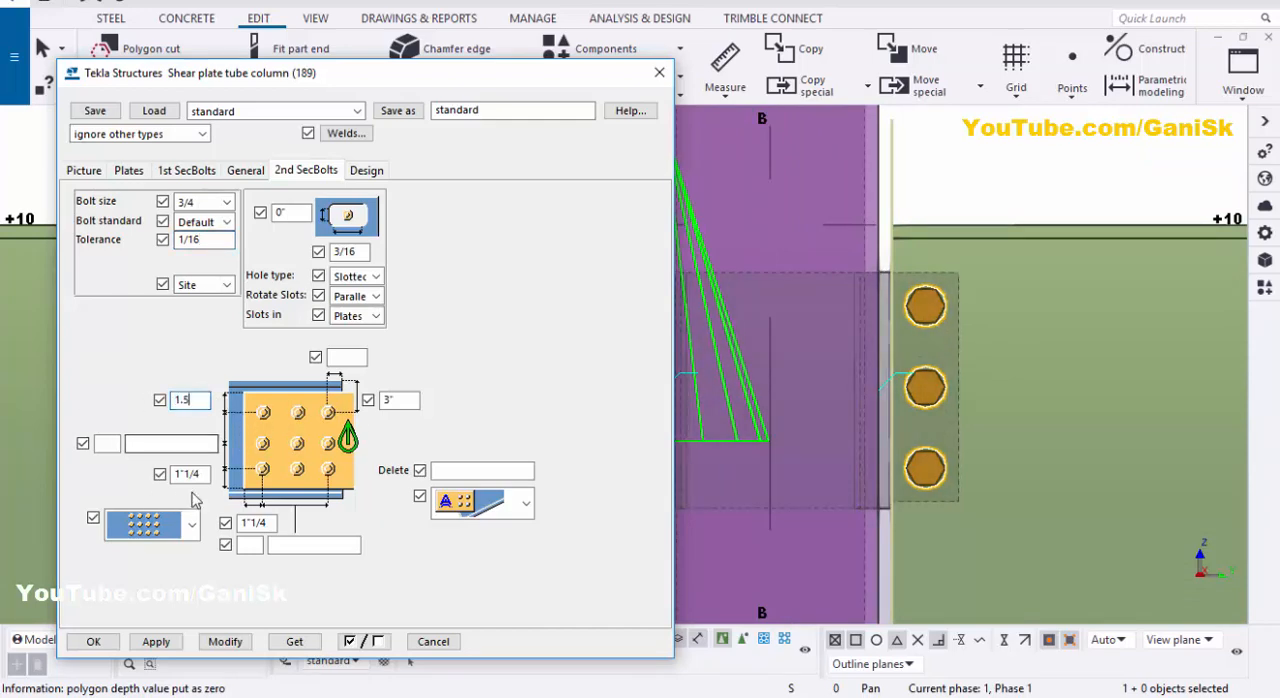
type("5")
triple_click(191, 475)
type("1")
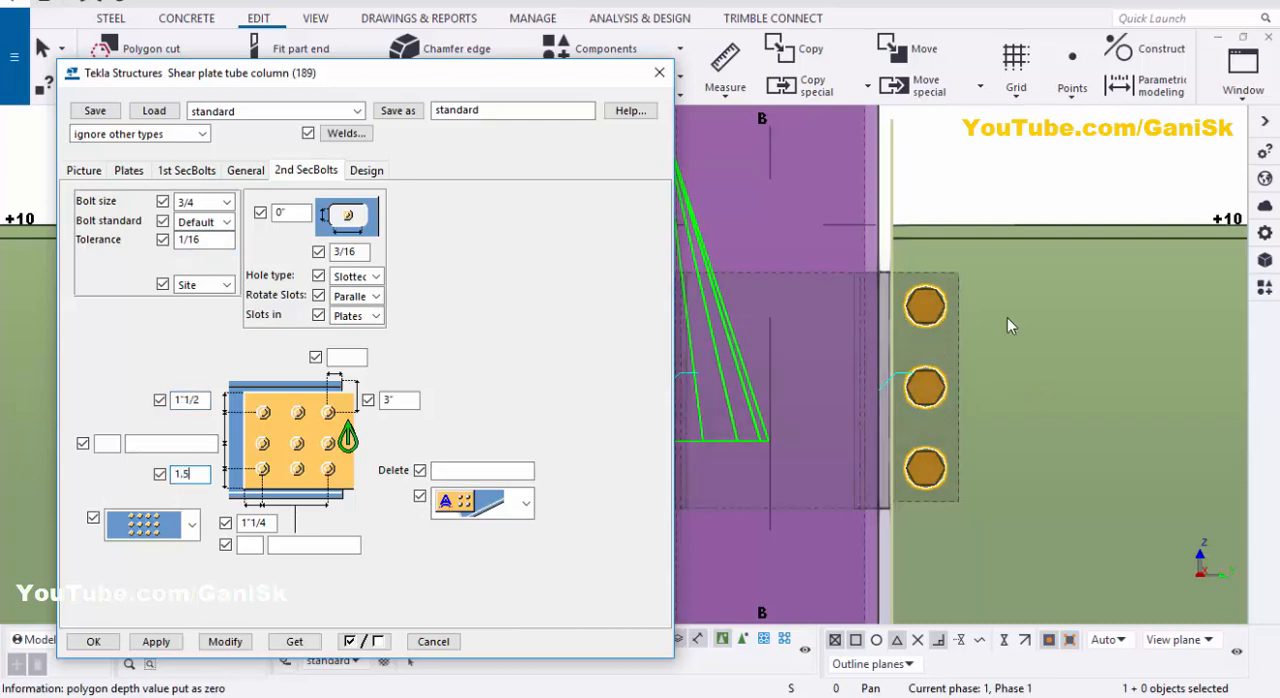
left_click(110, 444)
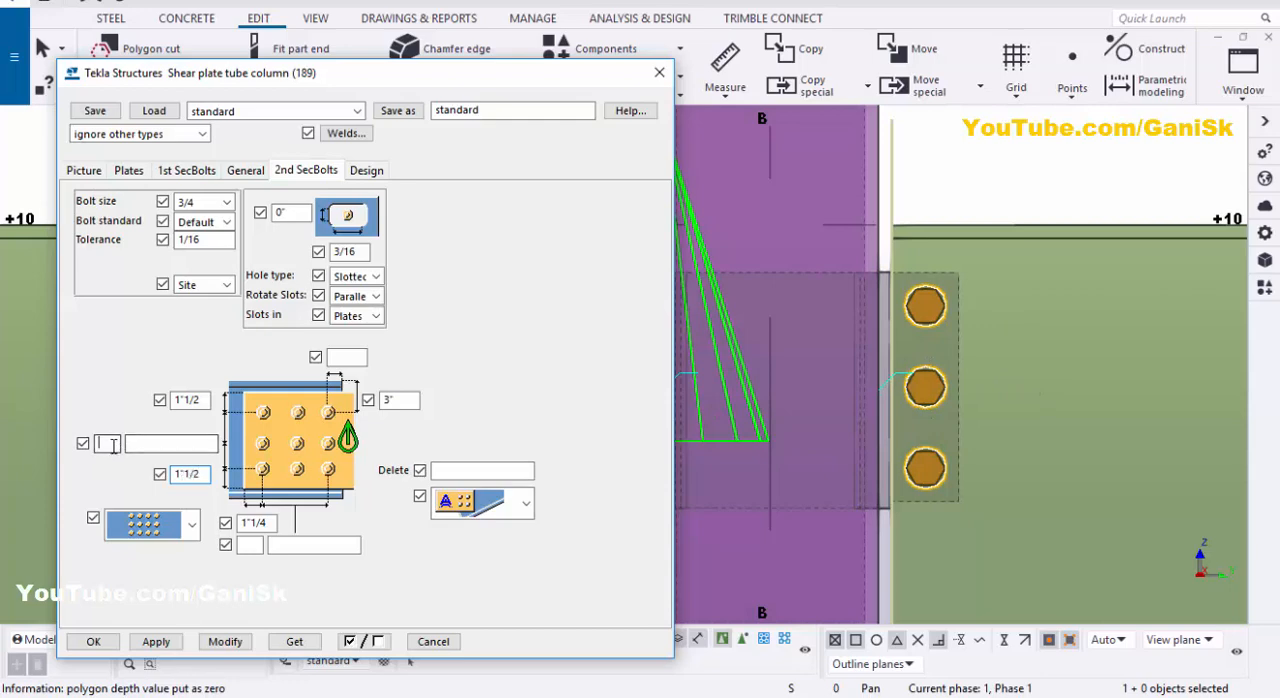
type("2")
left_click(163, 443)
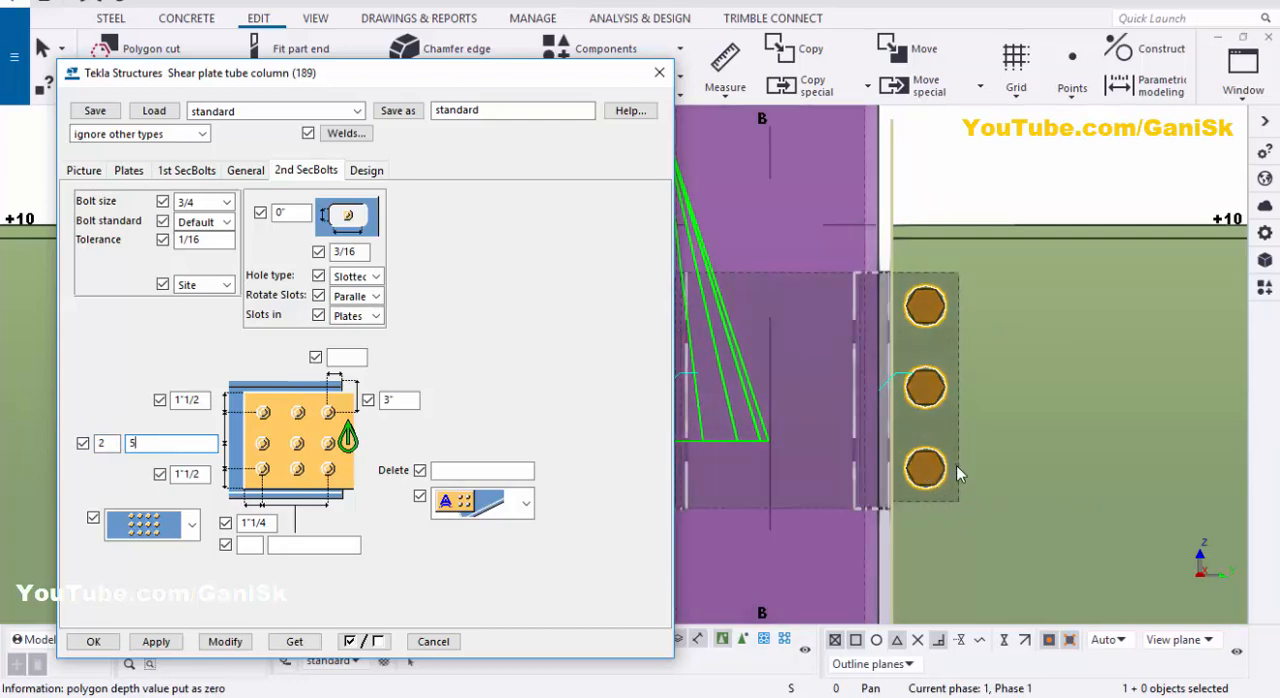
key("Tab")
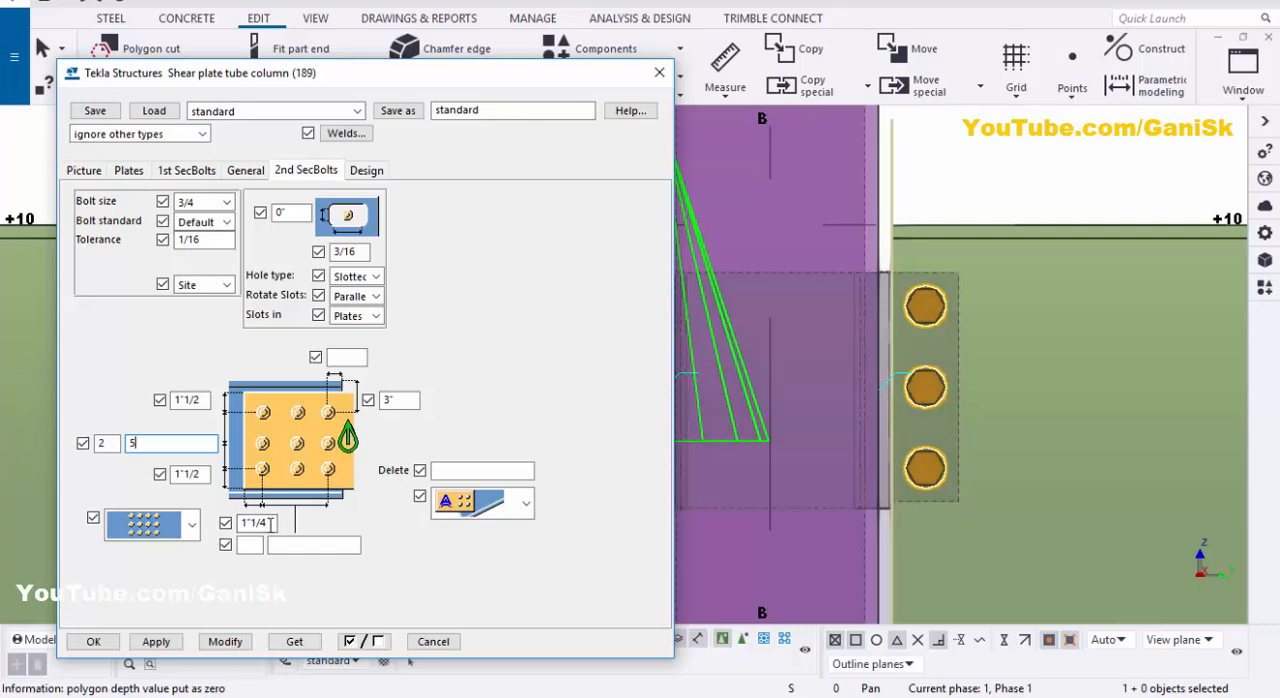
Step: Set the second secondary bolts to 1 column with 1"1/2 horizontal edge distance, positioned 1"1/2 horizontally and 4" vertically from the beam corner
type("1.5")
key("Tab")
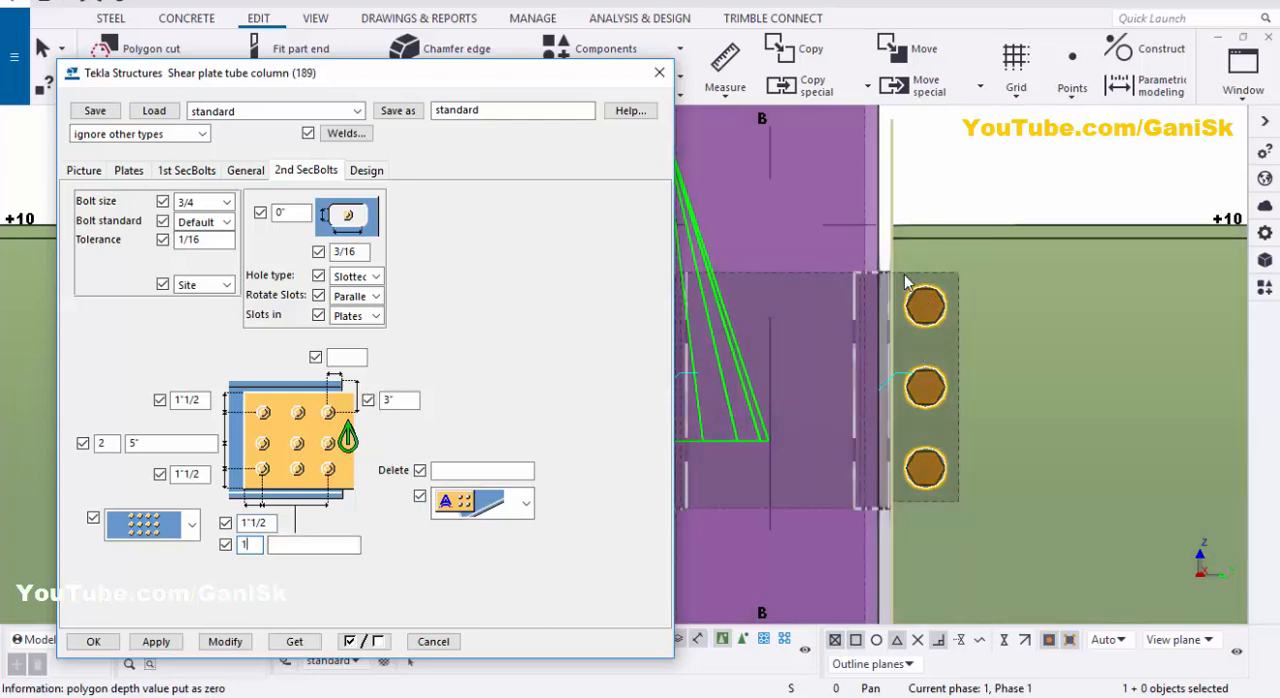
type("1.5")
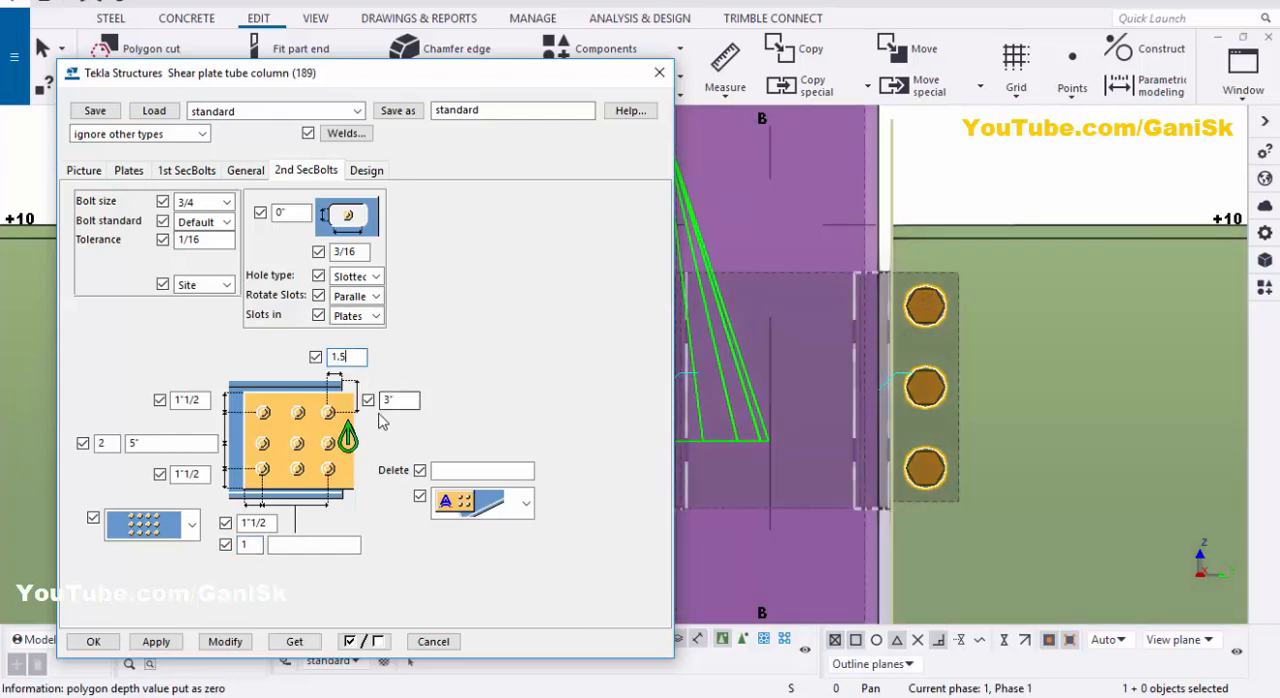
double_click(398, 400)
type("4")
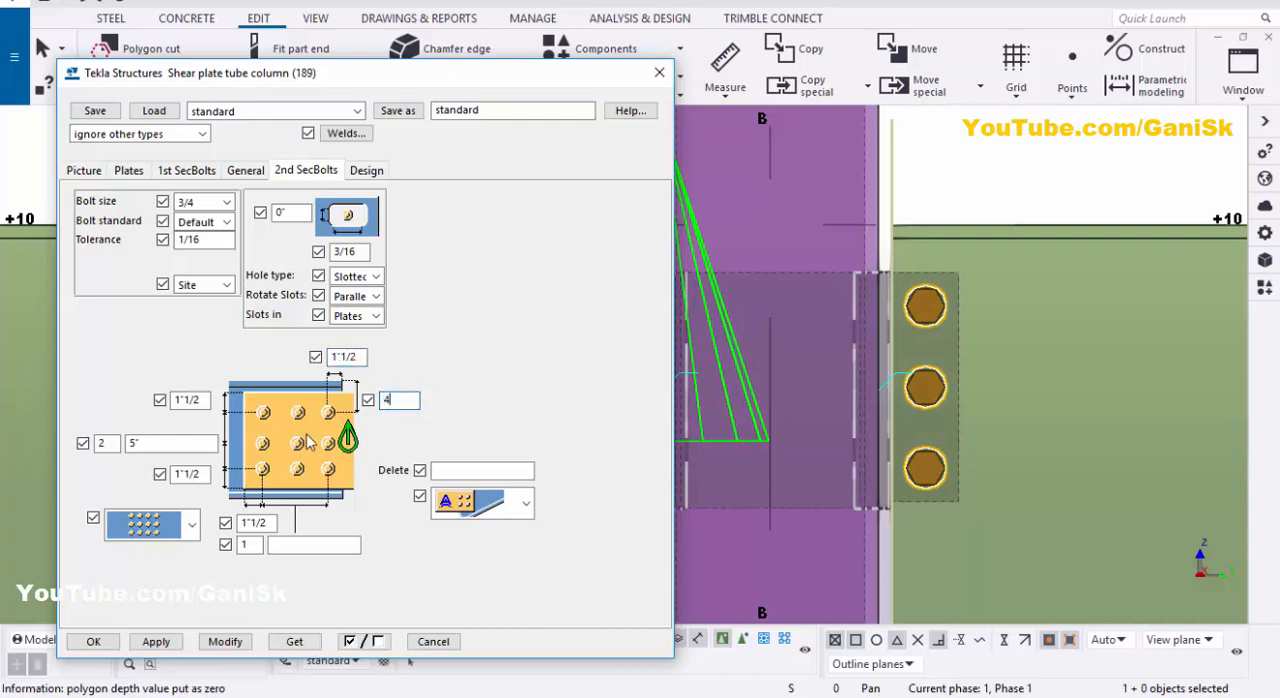
Step: Apply the second secondary bolt settings to the shear plate connection in the model
left_click(225, 642)
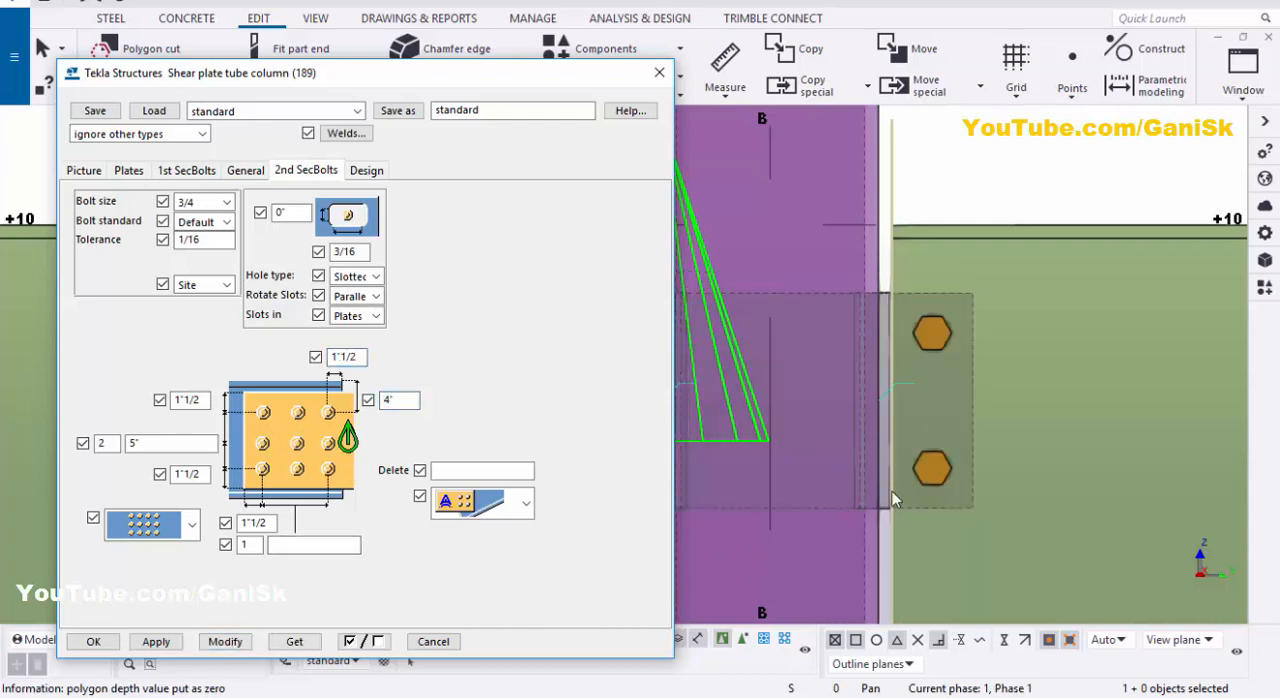
scroll(922, 475, "down", 2)
scroll(850, 425, "up", 3)
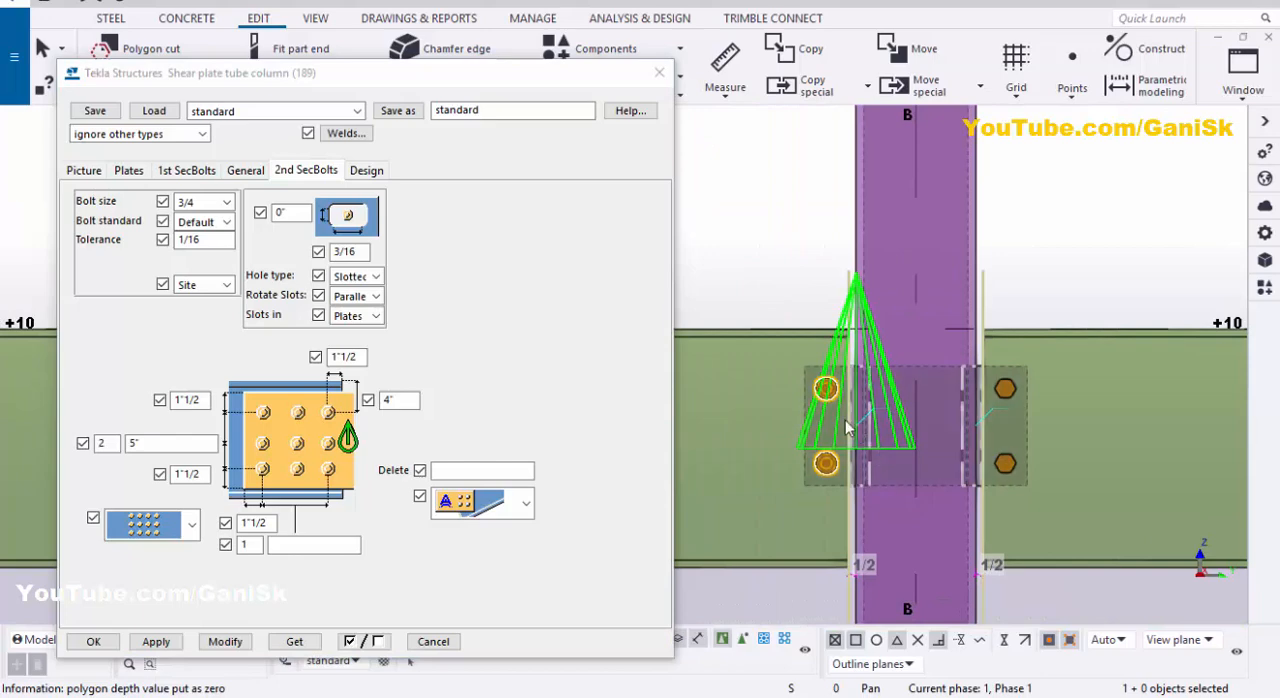
scroll(846, 427, "down", 2)
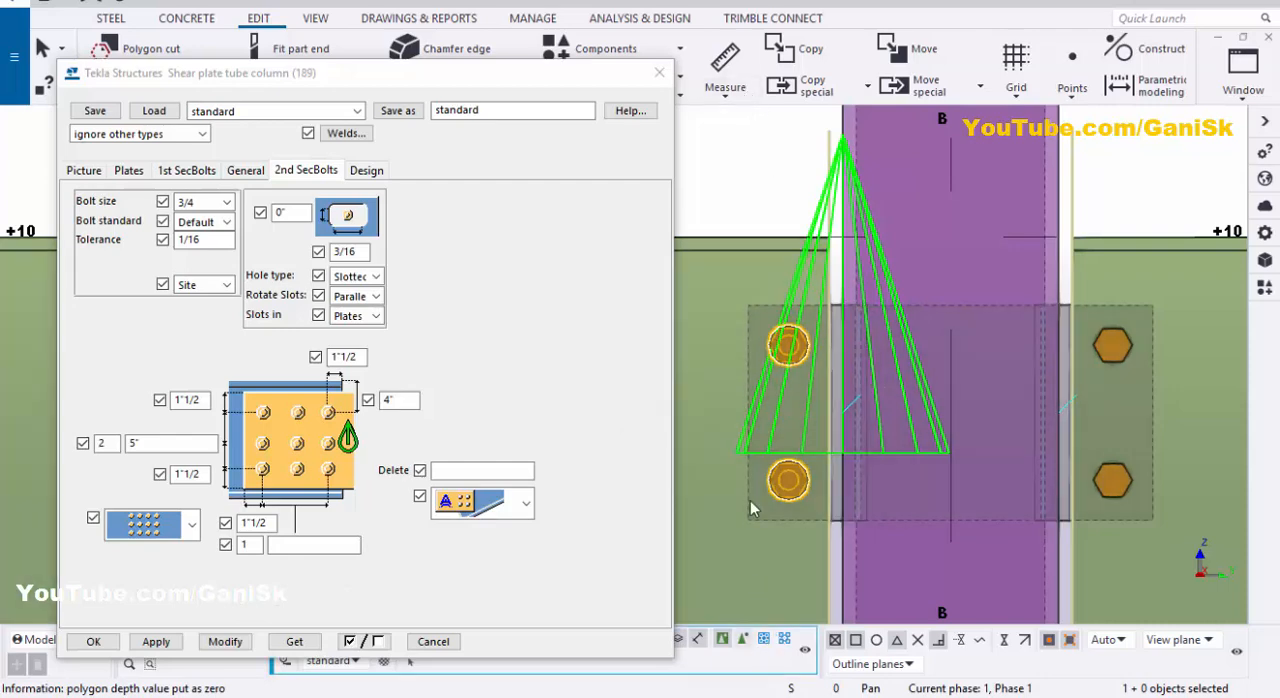
Step: Enable selection of objects in components and measure the bolt spacing and plate edge distances on the first beam's side
left_click(726, 89)
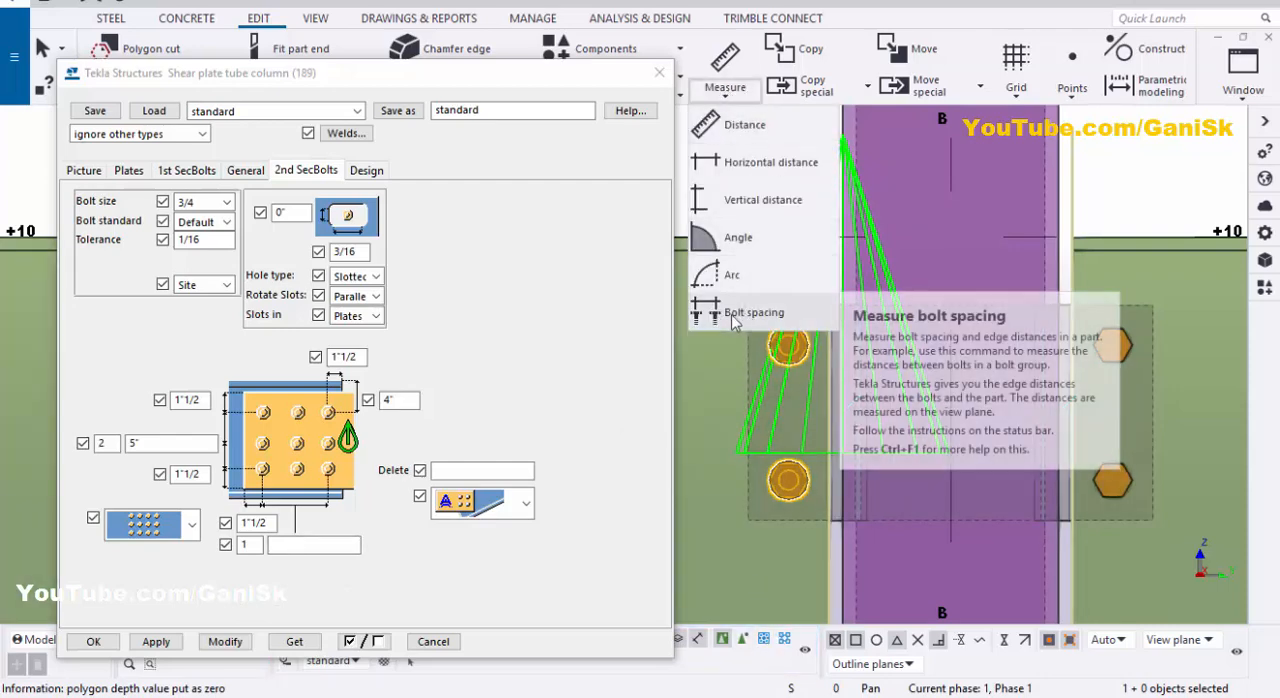
left_click(766, 315)
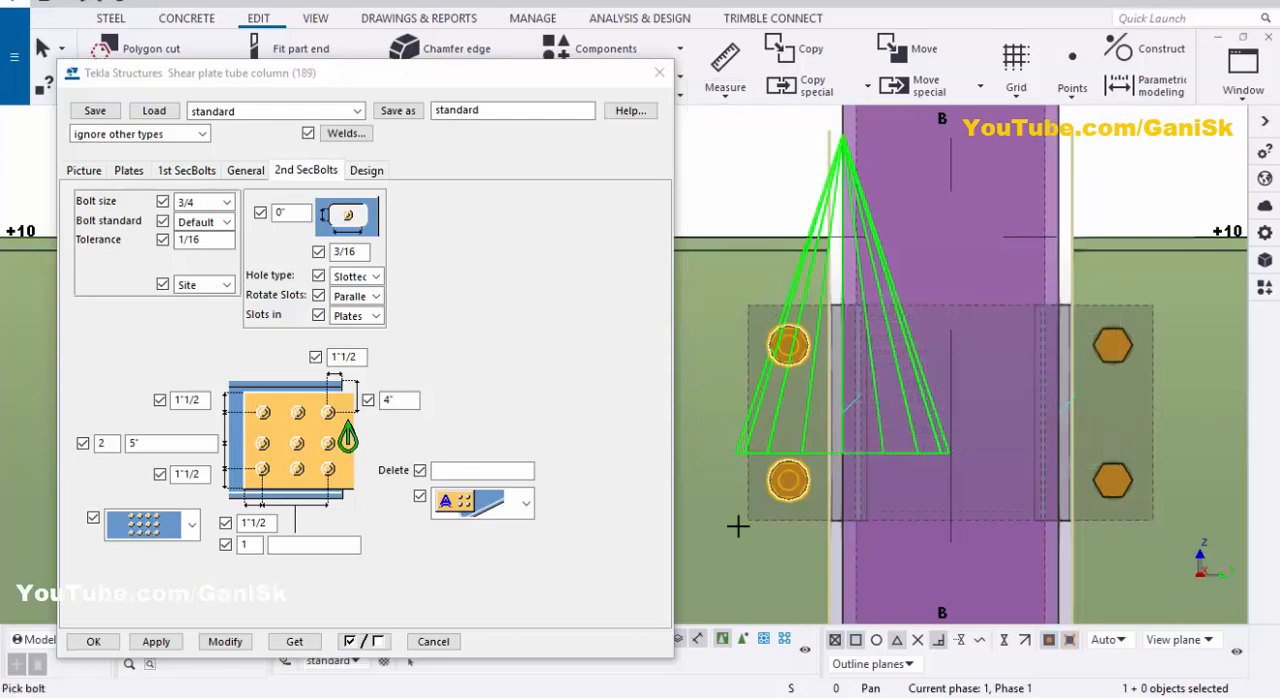
left_click(743, 640)
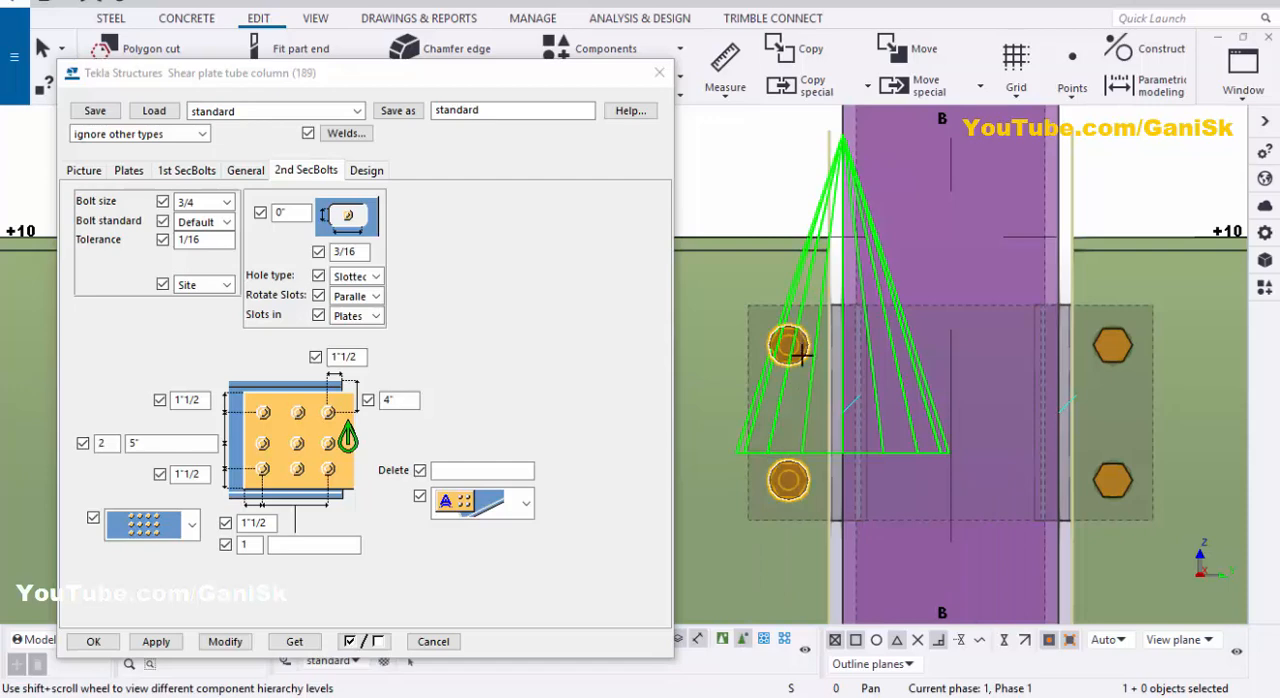
left_click(760, 519)
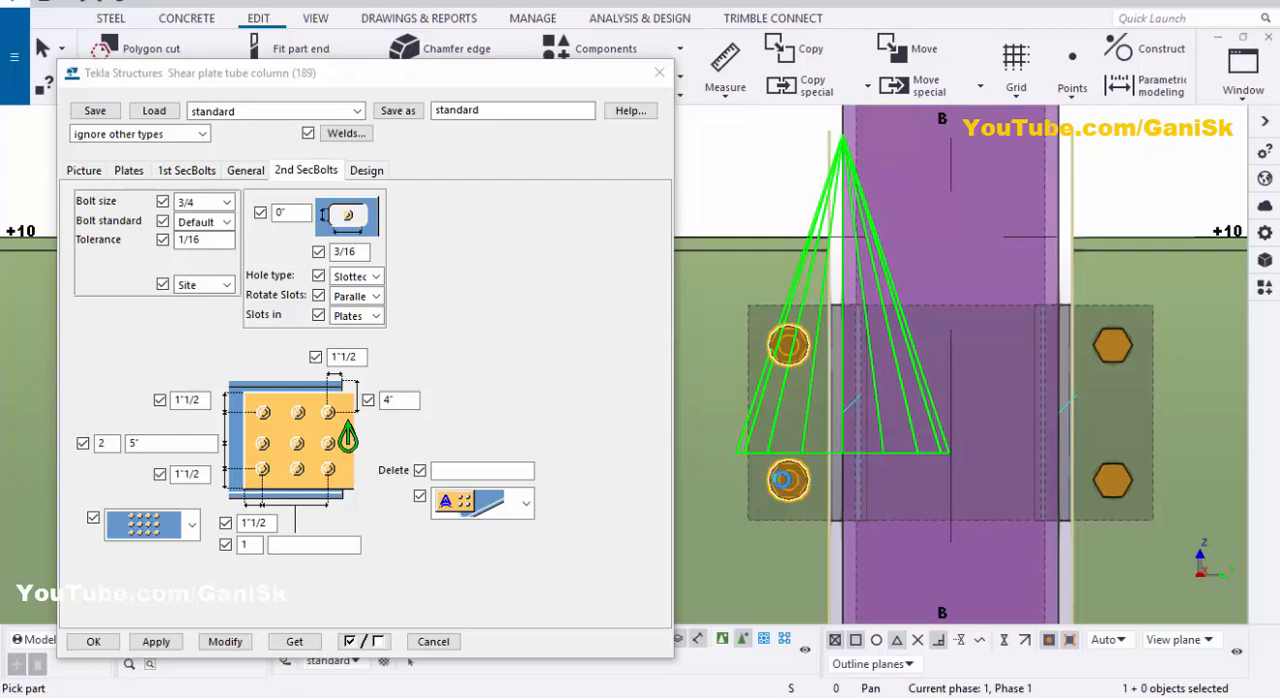
left_click(757, 513)
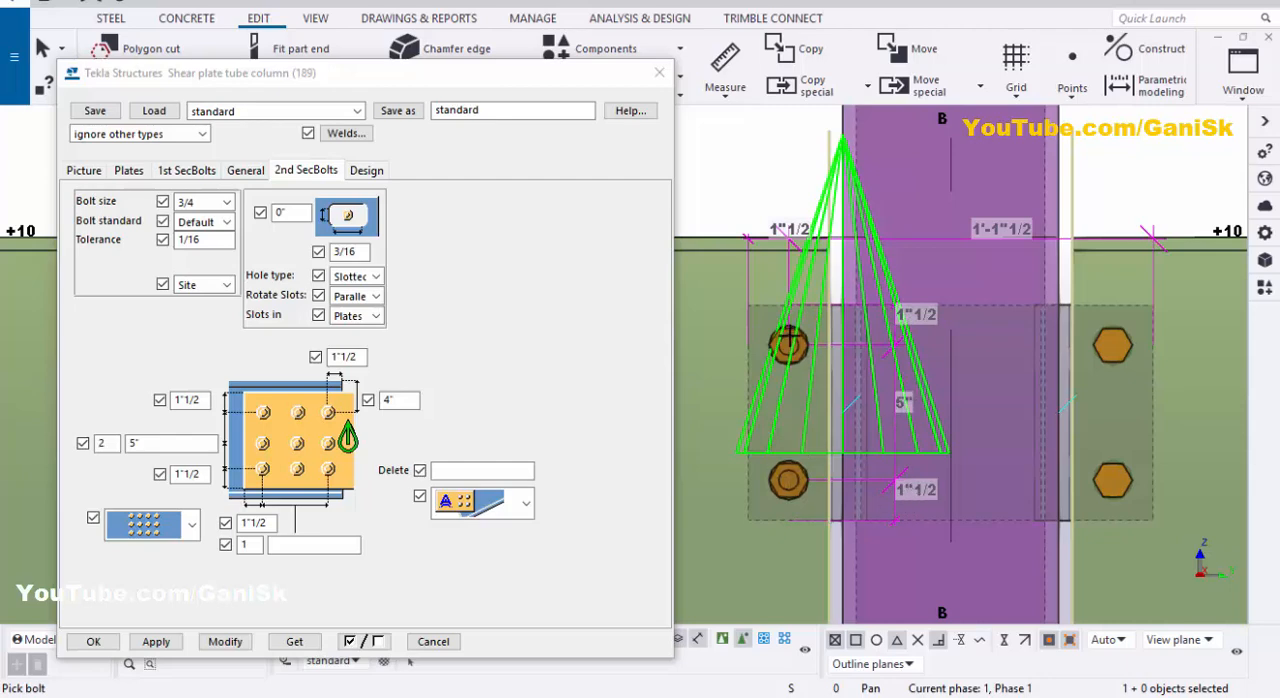
Step: Measure the horizontal distance from the first beam's upper corner to its bolt column
left_click(728, 98)
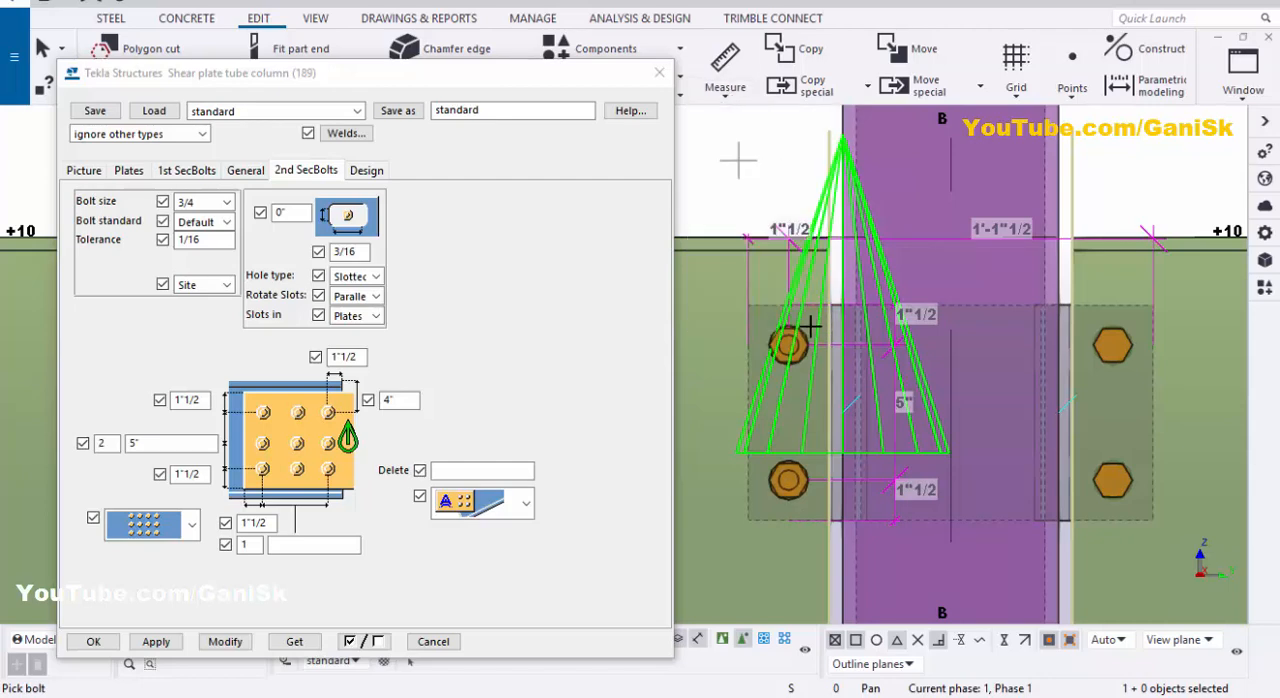
left_click(825, 238)
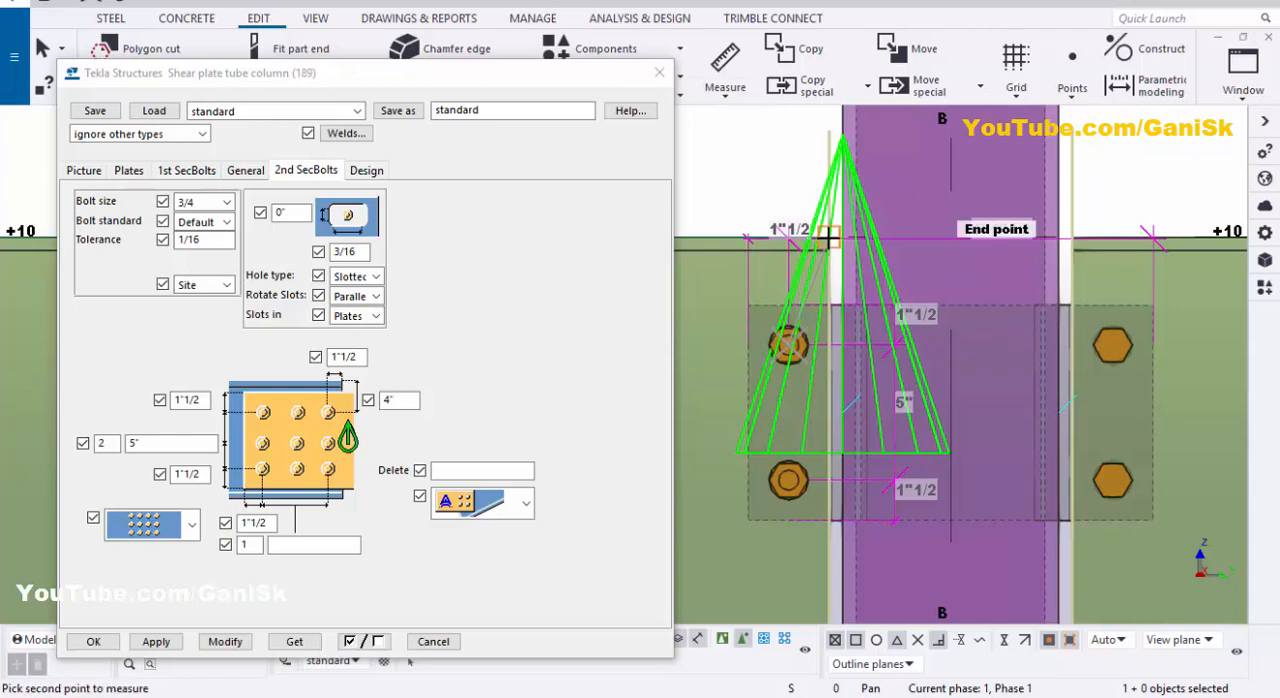
left_click(784, 161)
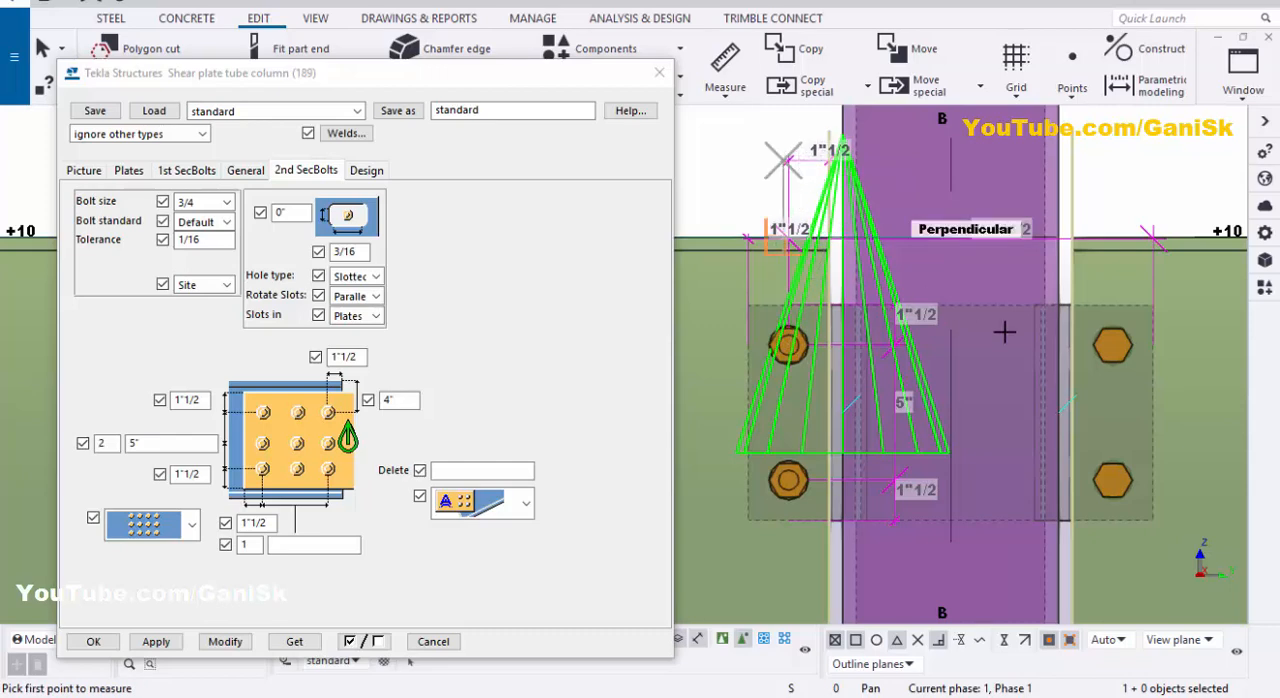
Step: Measure the bolt spacing and plate edge distances of the bolt group on the opposite beam
scroll(945, 320, "down", 3)
scroll(959, 347, "up", 2)
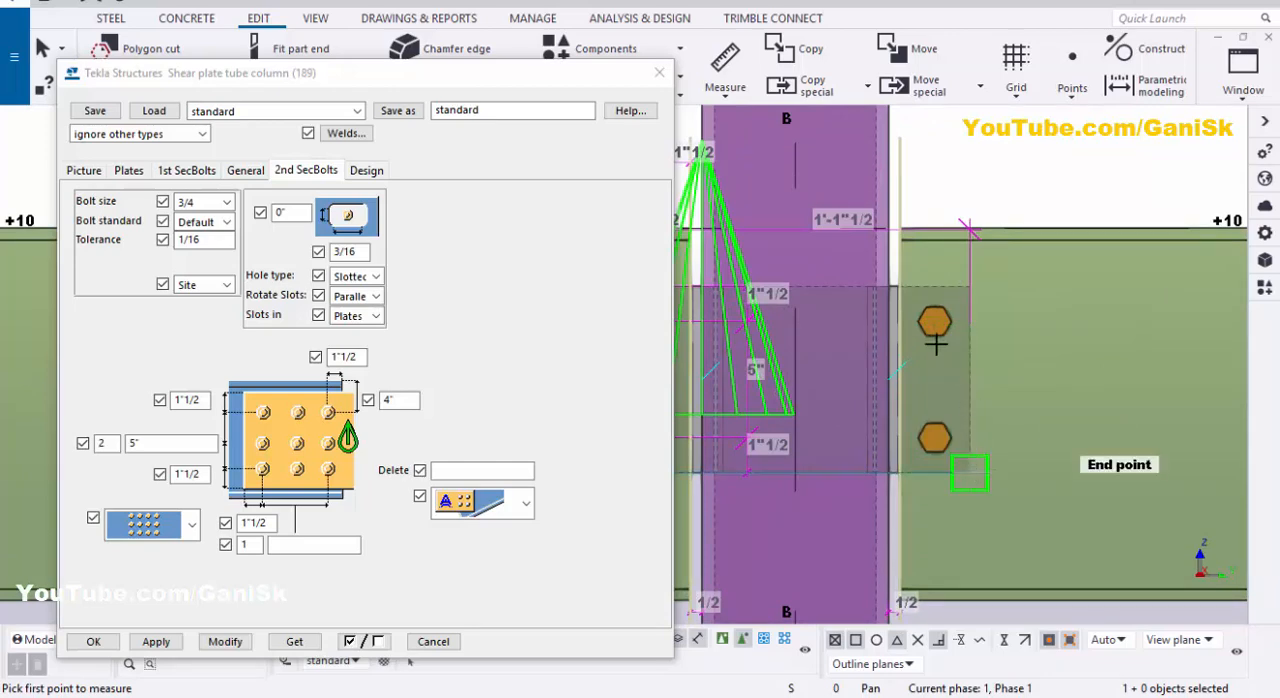
left_click(733, 93)
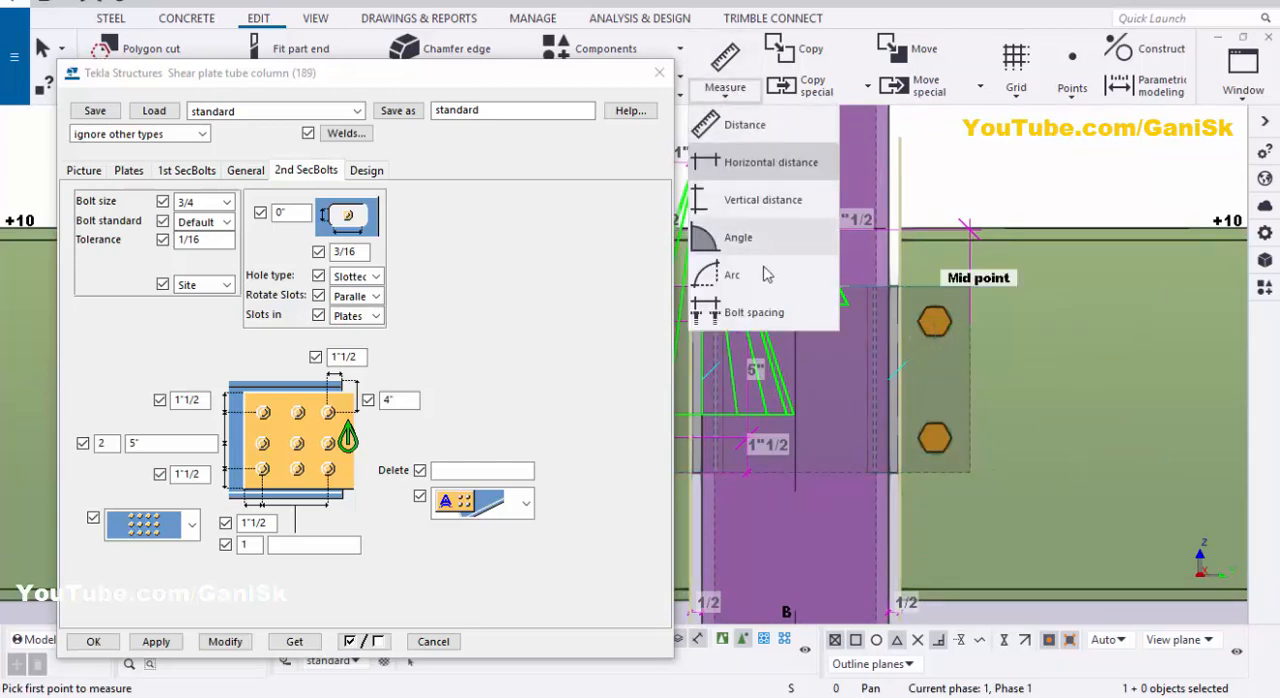
left_click(753, 314)
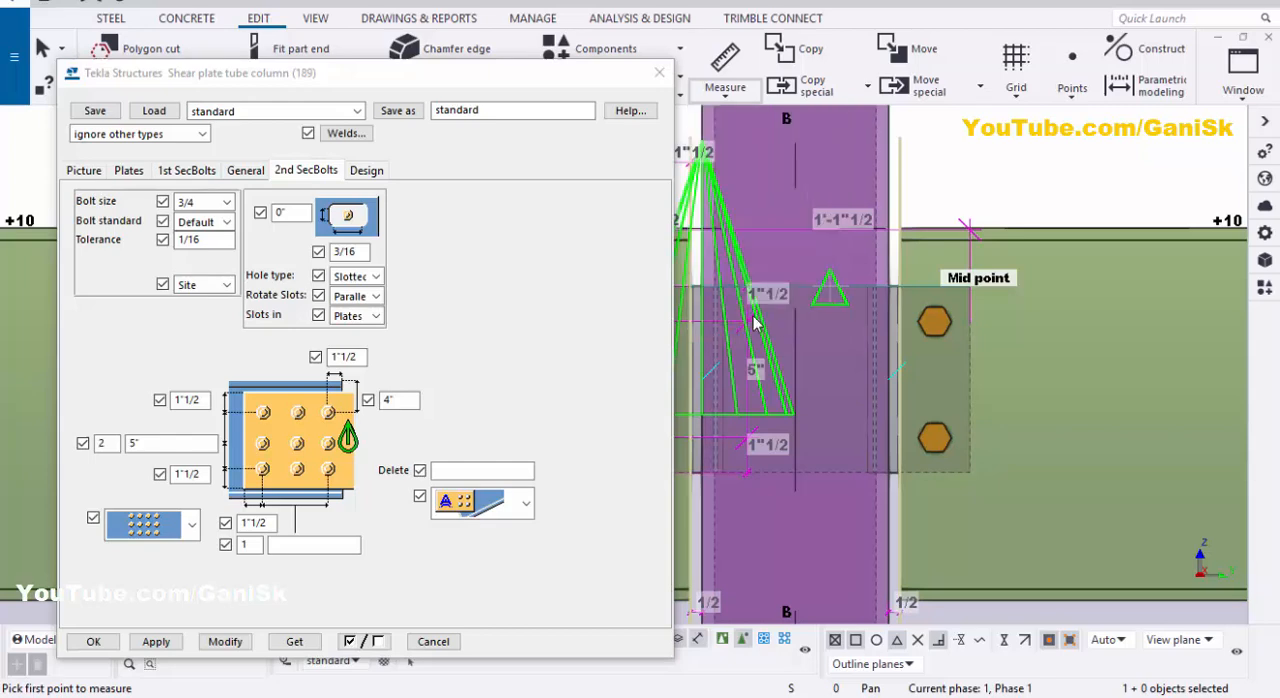
left_click(958, 448)
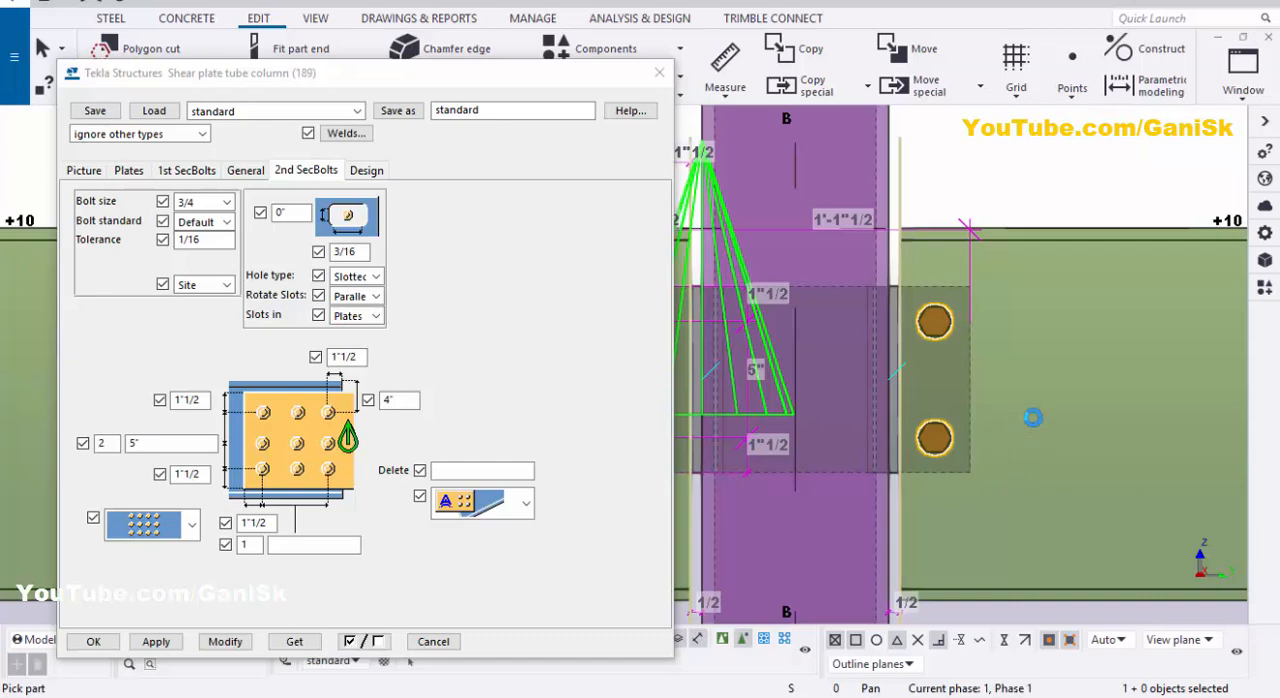
left_click(1016, 338)
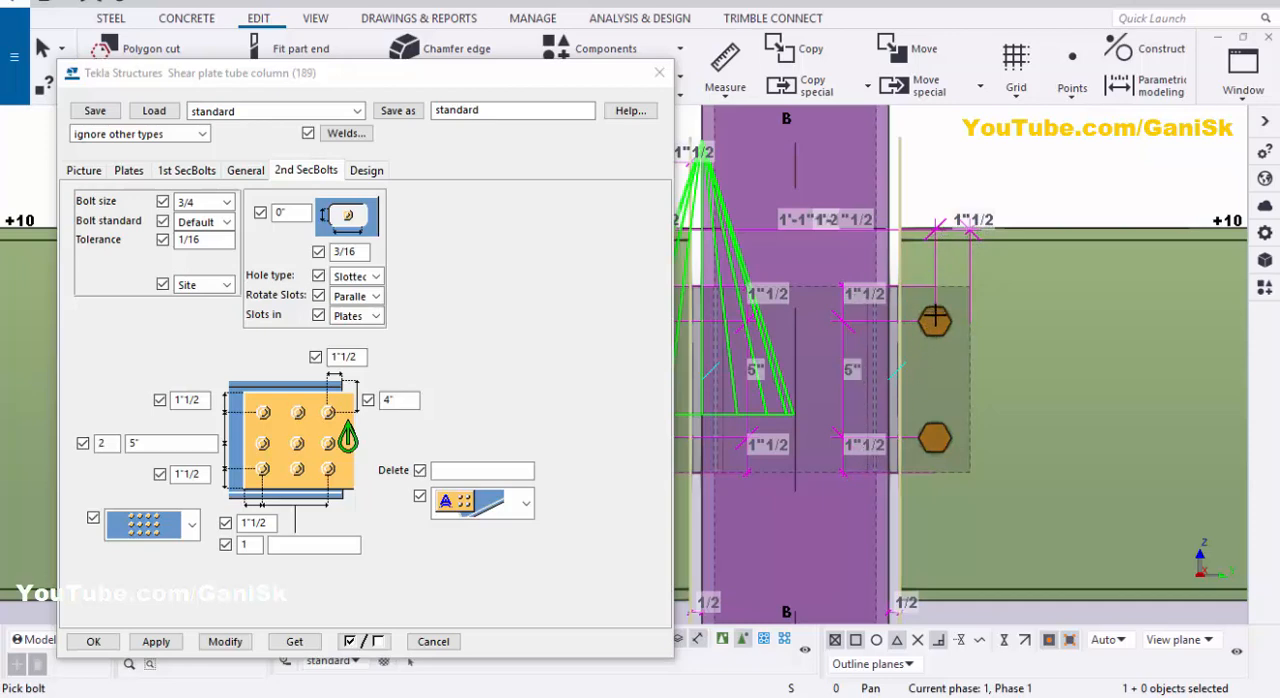
Step: Measure the direct distance between the opposite beam's upper bolt and its upper corner
left_click(732, 92)
left_click(750, 127)
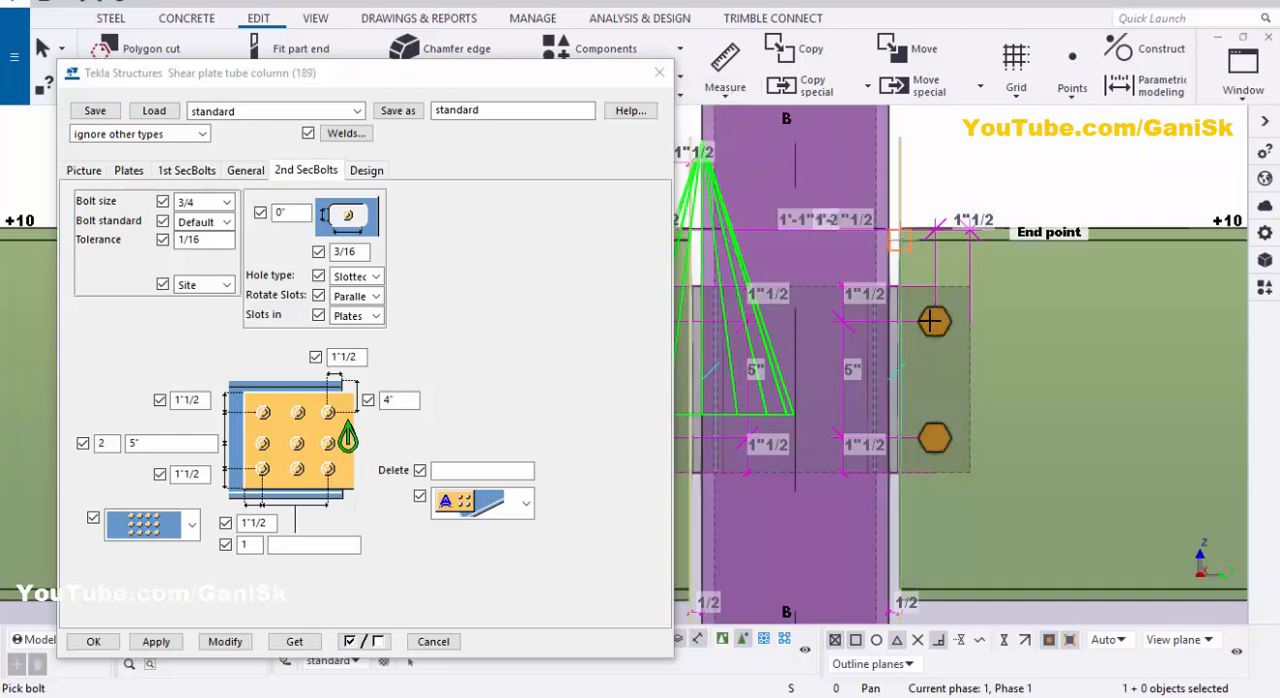
left_click(900, 229)
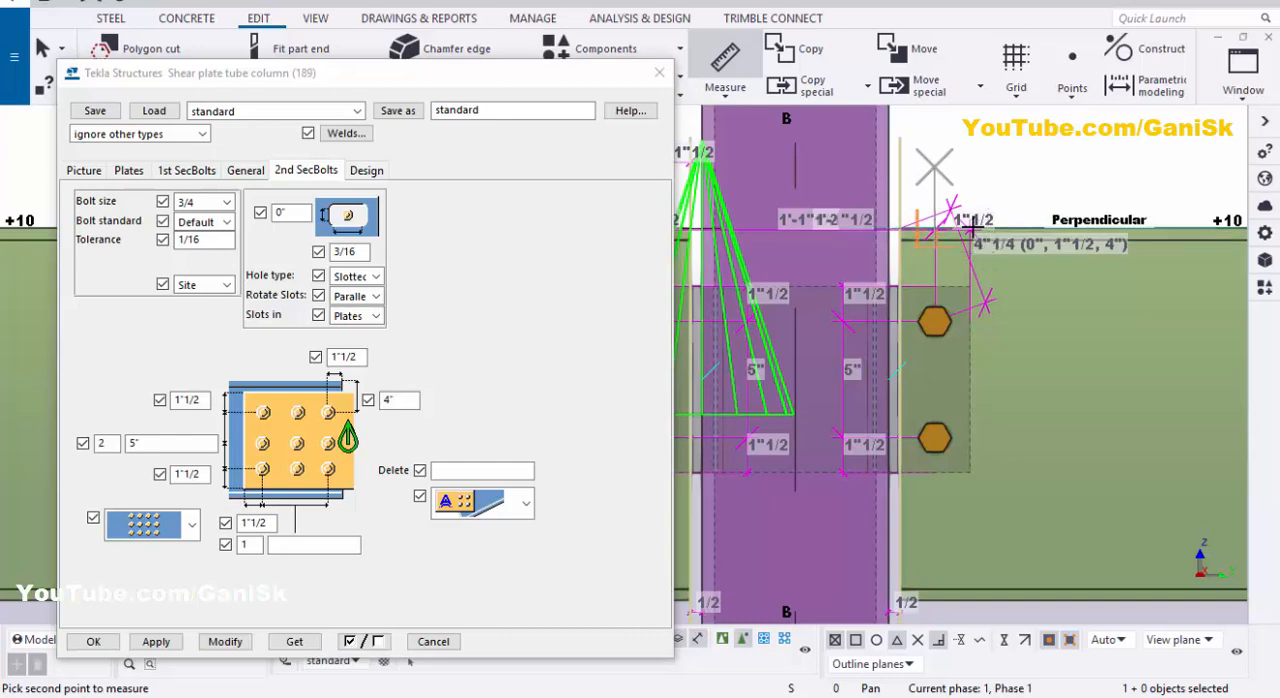
Step: Measure the horizontal distance from the opposite beam's upper corner to its bolt column and end the measuring command
left_click(725, 85)
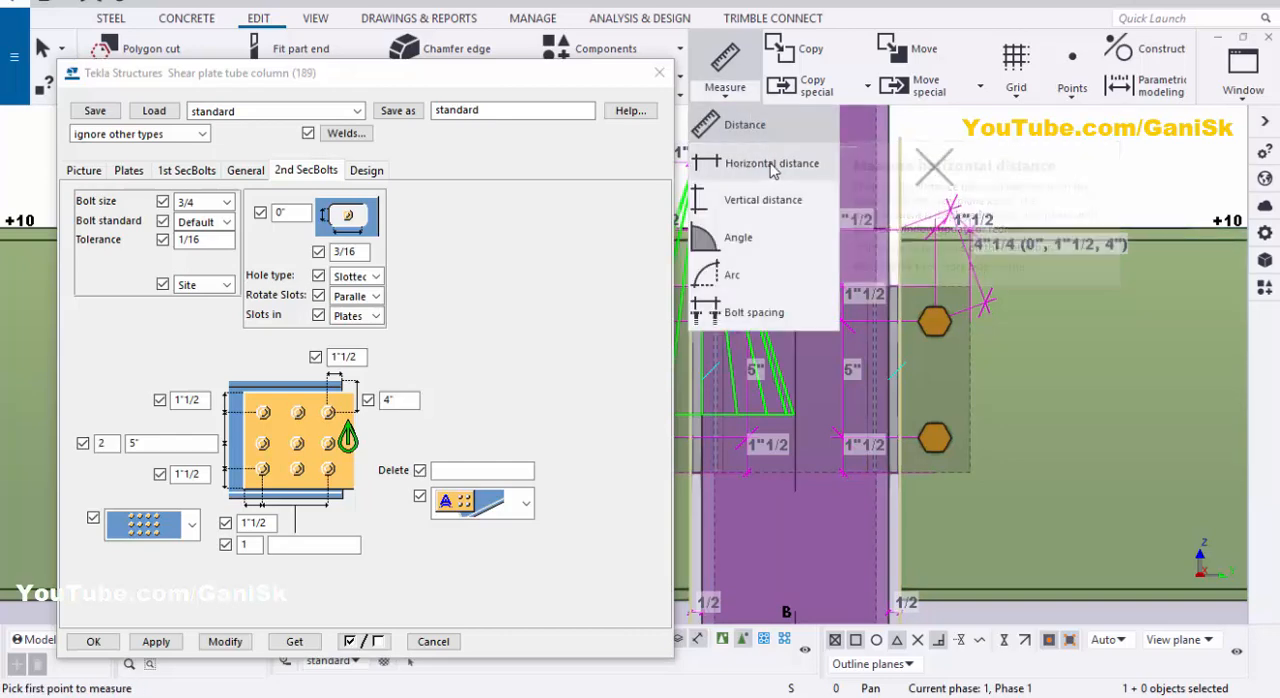
left_click(766, 164)
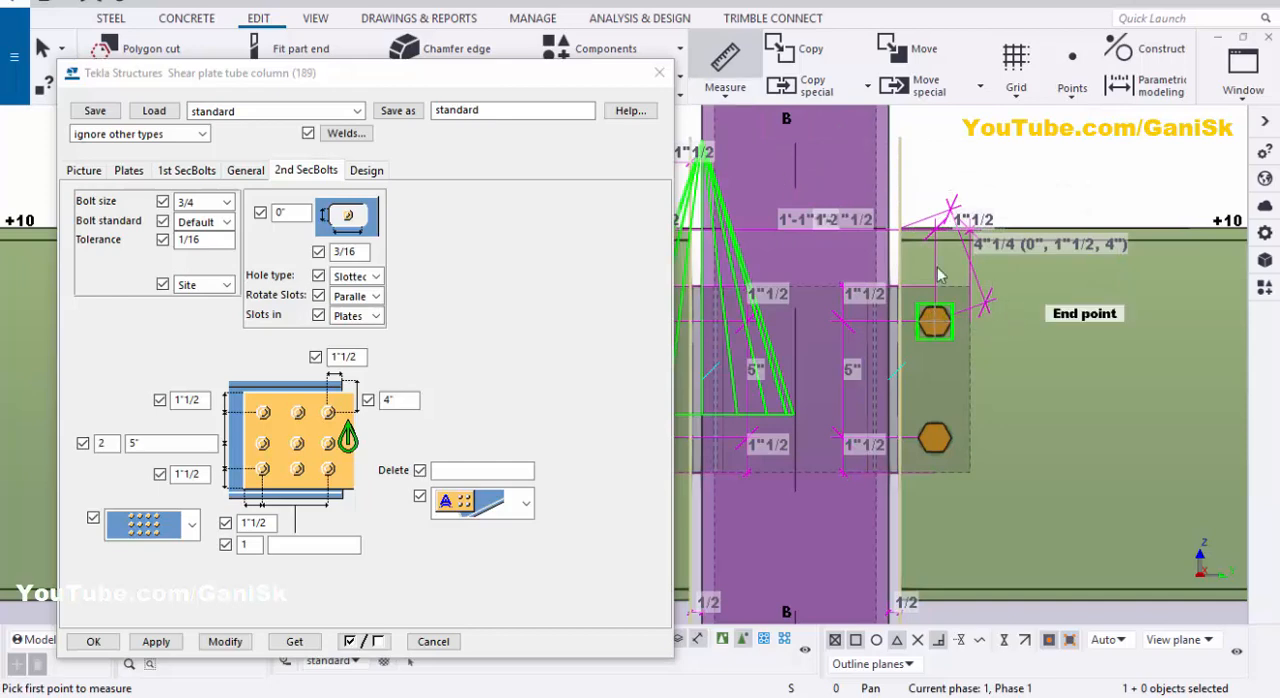
left_click(908, 228)
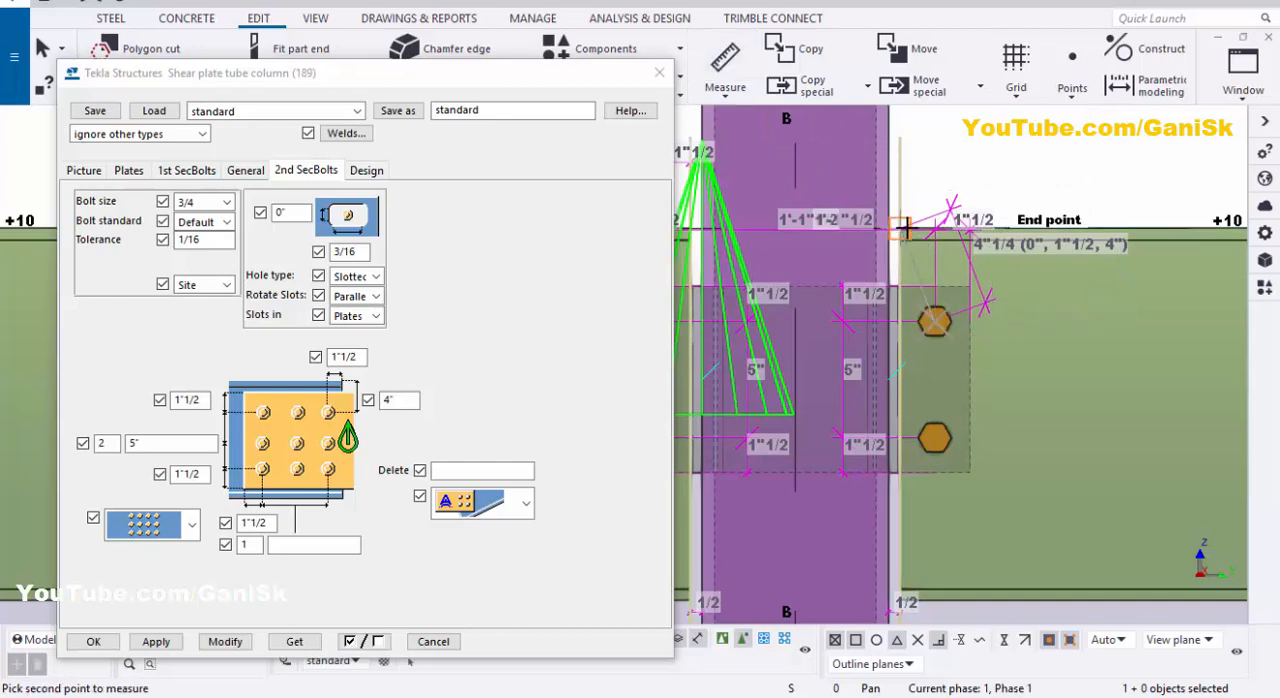
left_click(935, 152)
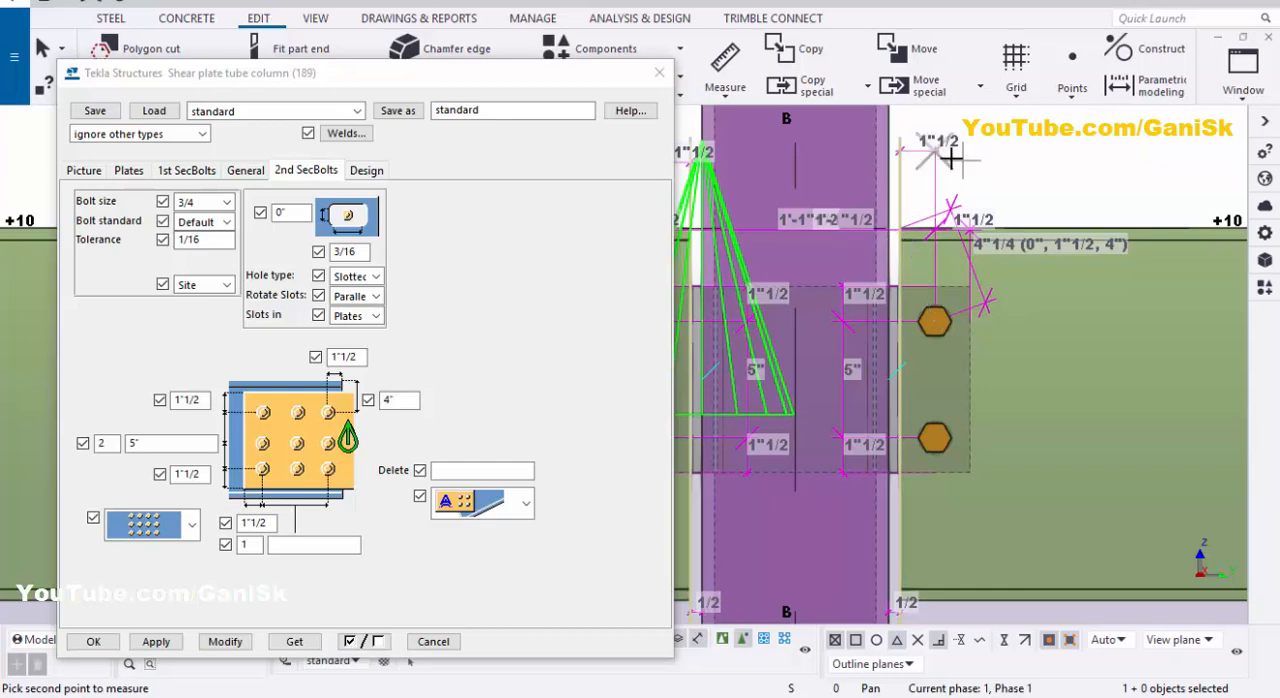
right_click(1028, 139)
left_click(1028, 139)
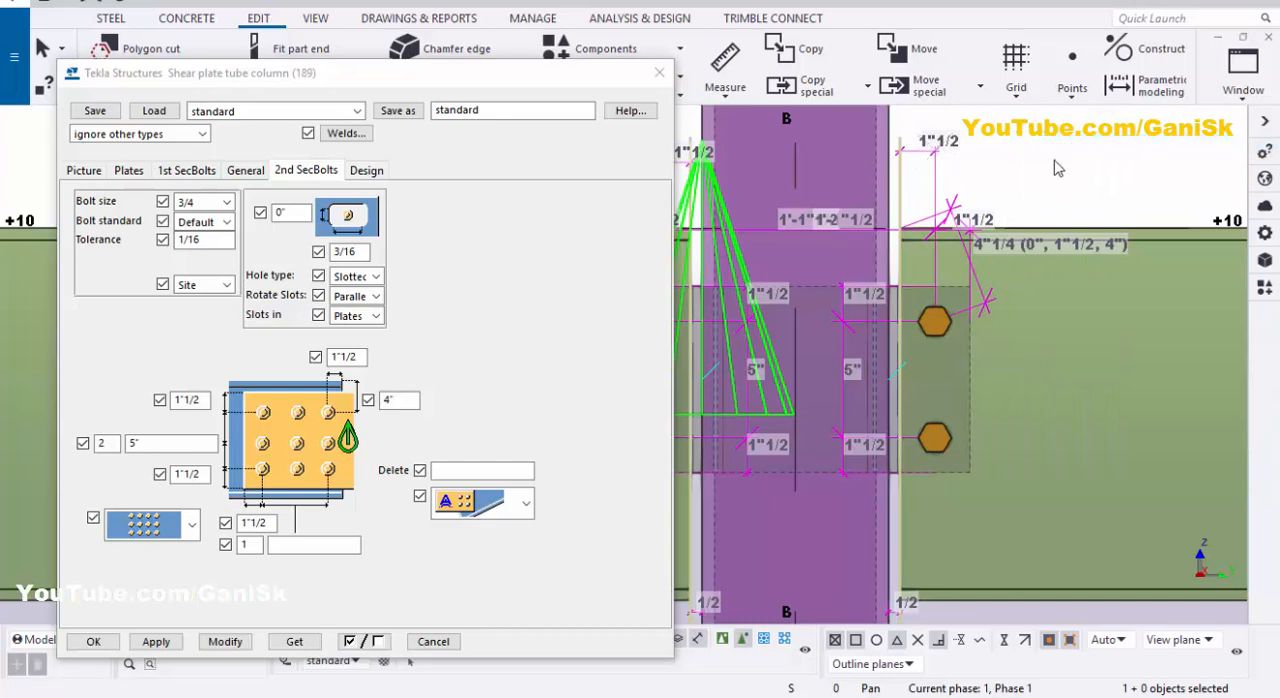
Step: Redraw the view to clear the measurement dimensions
right_click(1043, 146)
left_click(1078, 248)
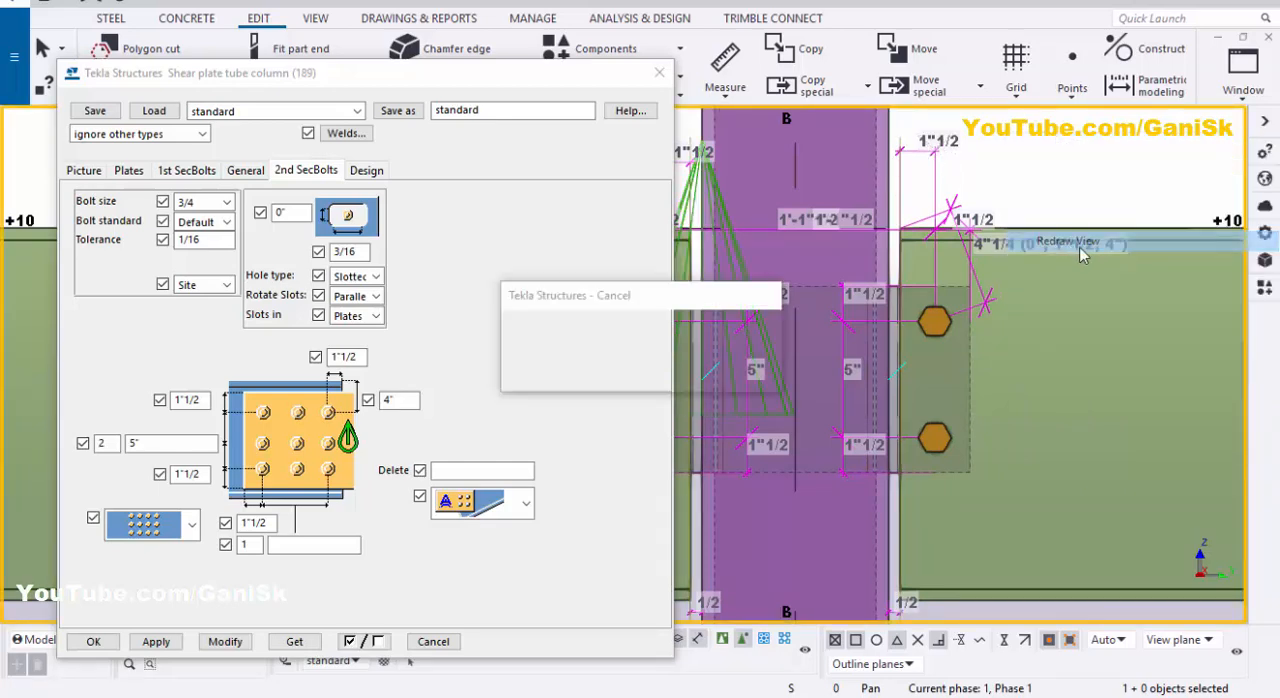
scroll(1090, 260, "down", 3)
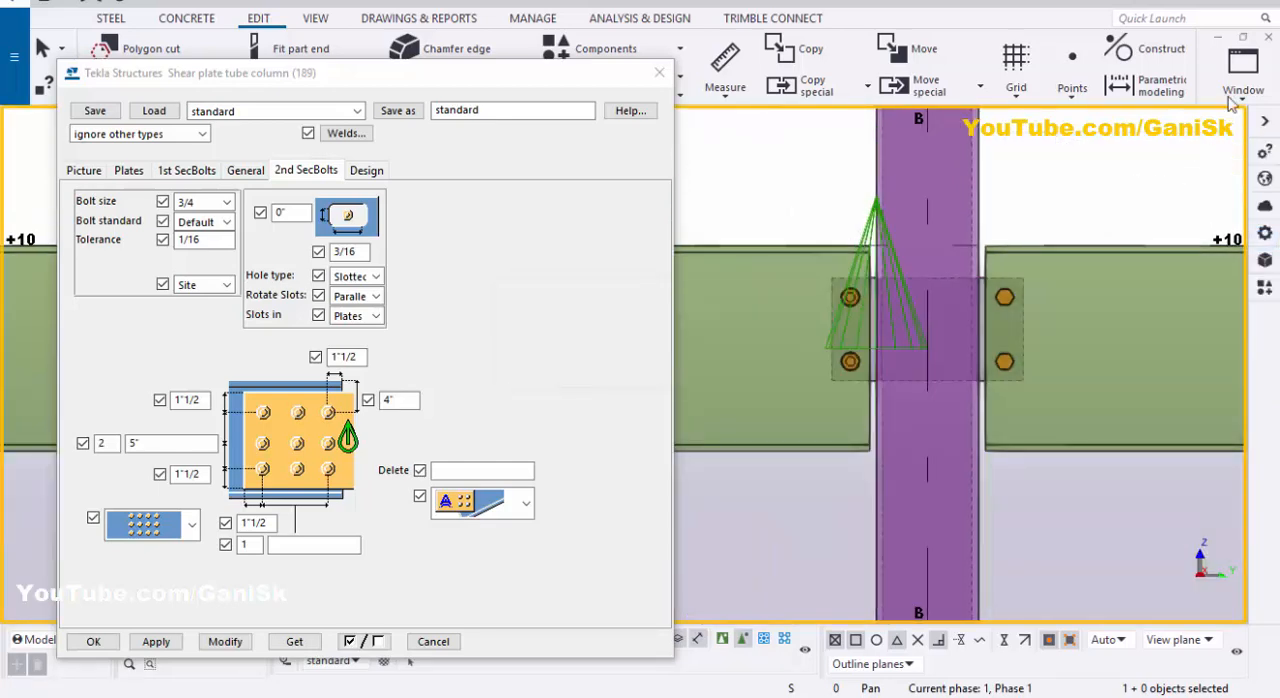
Step: Examine the shear plates and bolts on both sides of the column in the 3D view
left_click(1240, 80)
left_click(1195, 237)
scroll(977, 300, "down", 3)
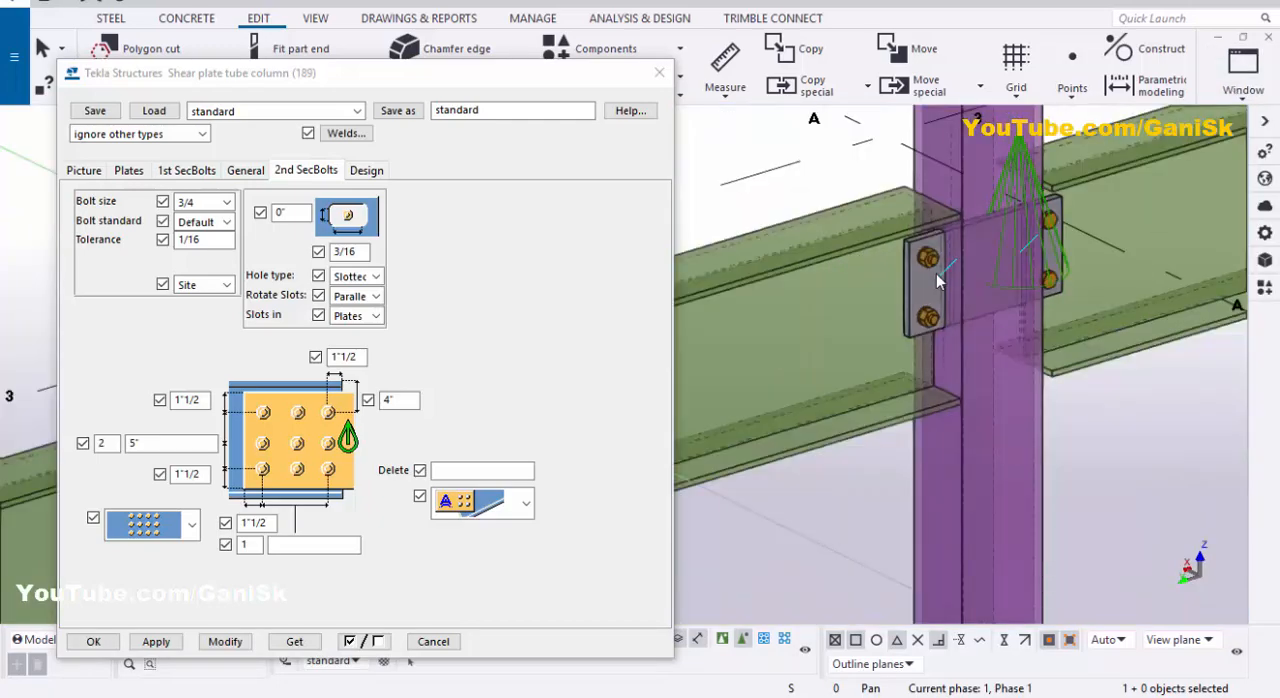
scroll(935, 278, "up", 8)
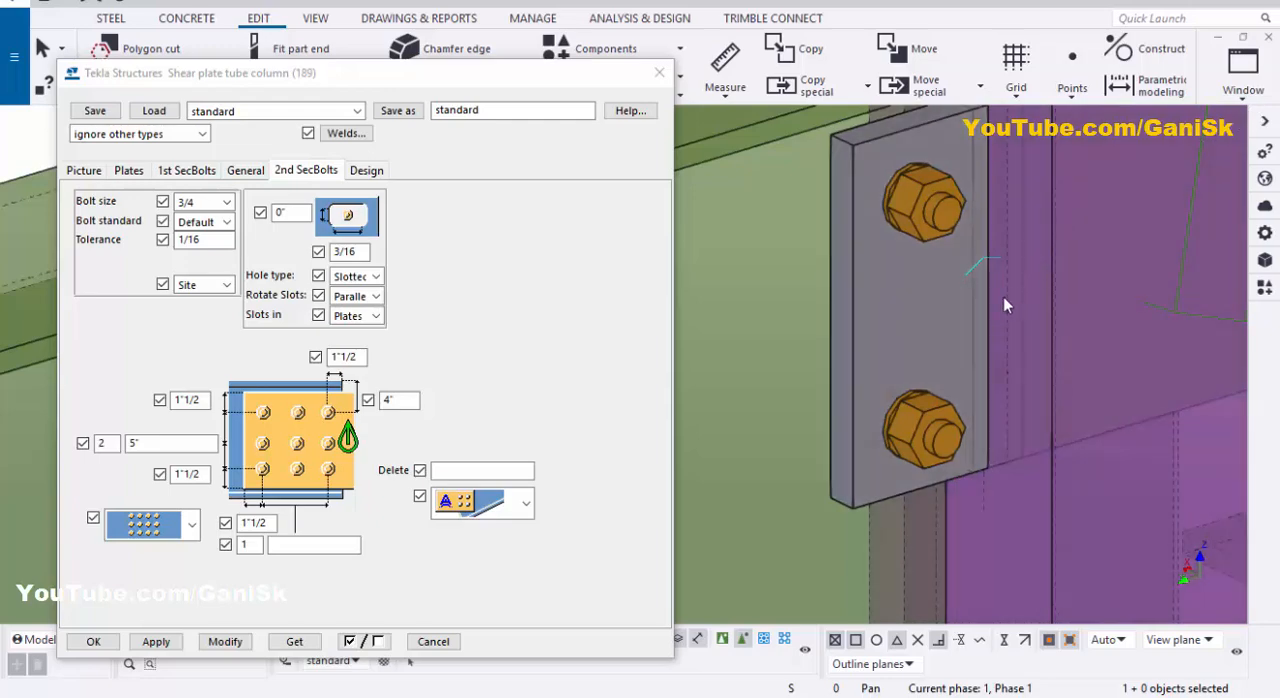
scroll(1010, 285, "down", 3)
scroll(1013, 281, "down", 5)
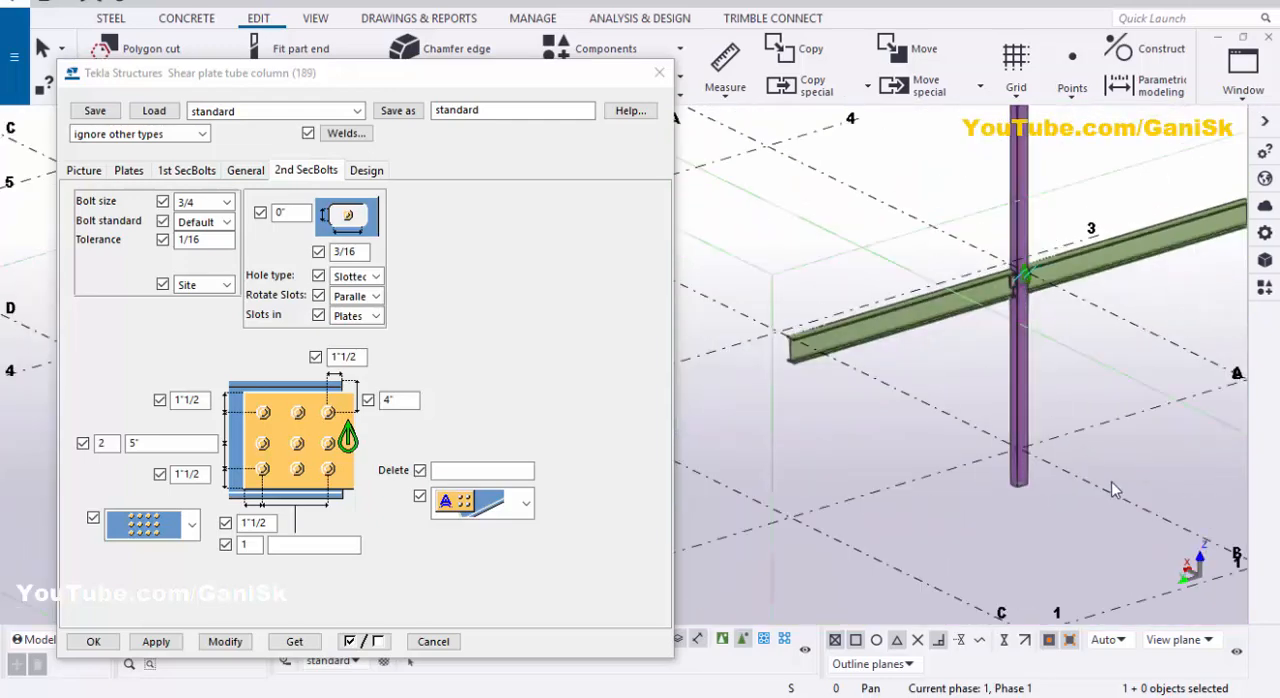
scroll(1119, 485, "down", 3)
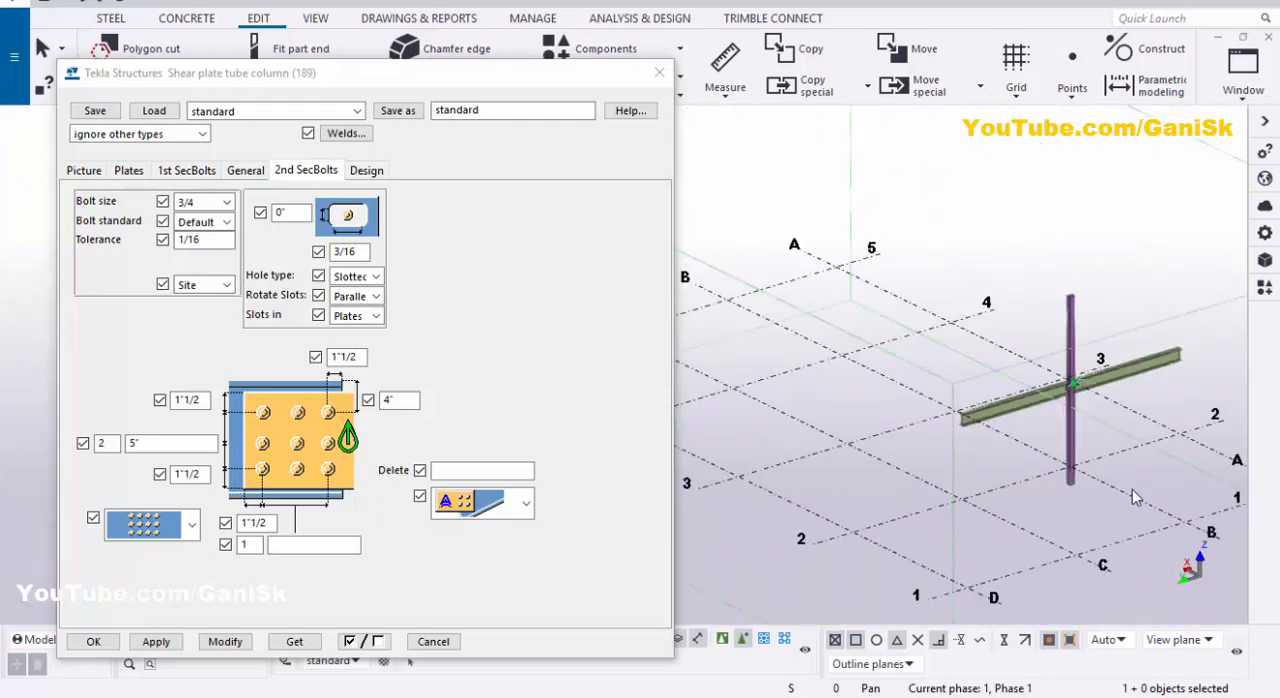
Step: In the section view, set the shear plate slot's side and upper clearances to 1/16 and modify the selected connection
left_click(1243, 100)
left_click(1222, 285)
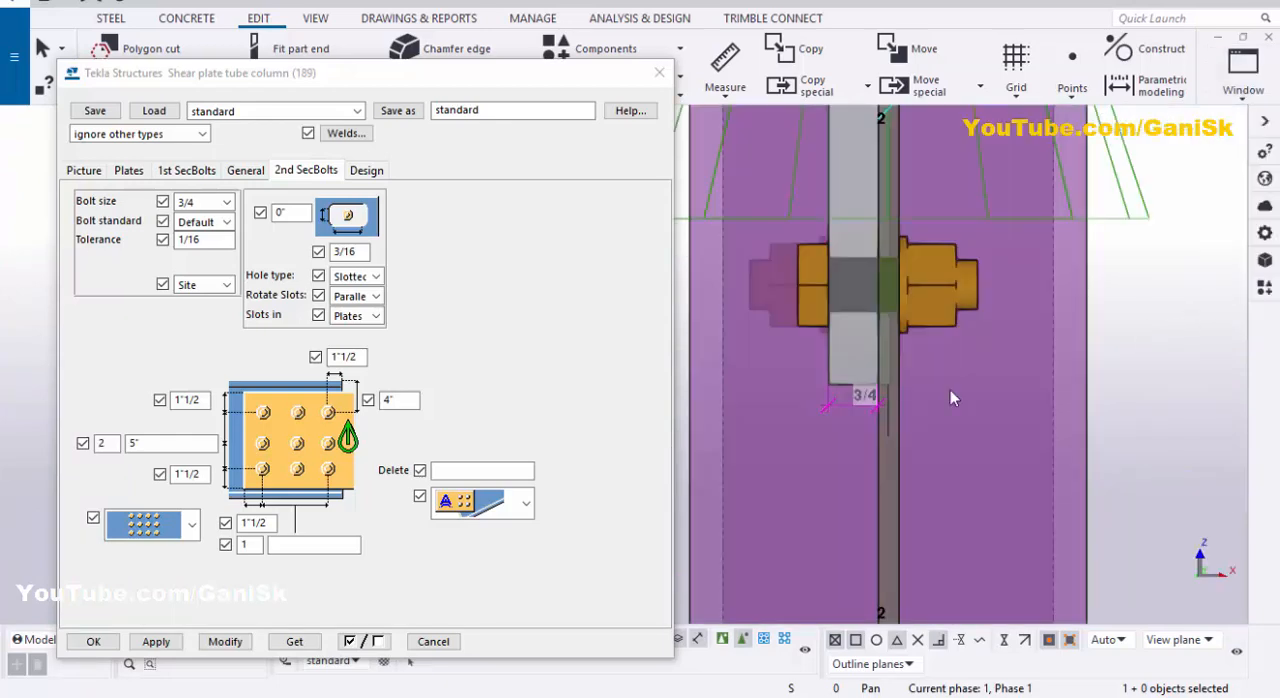
scroll(843, 397, "up", 1)
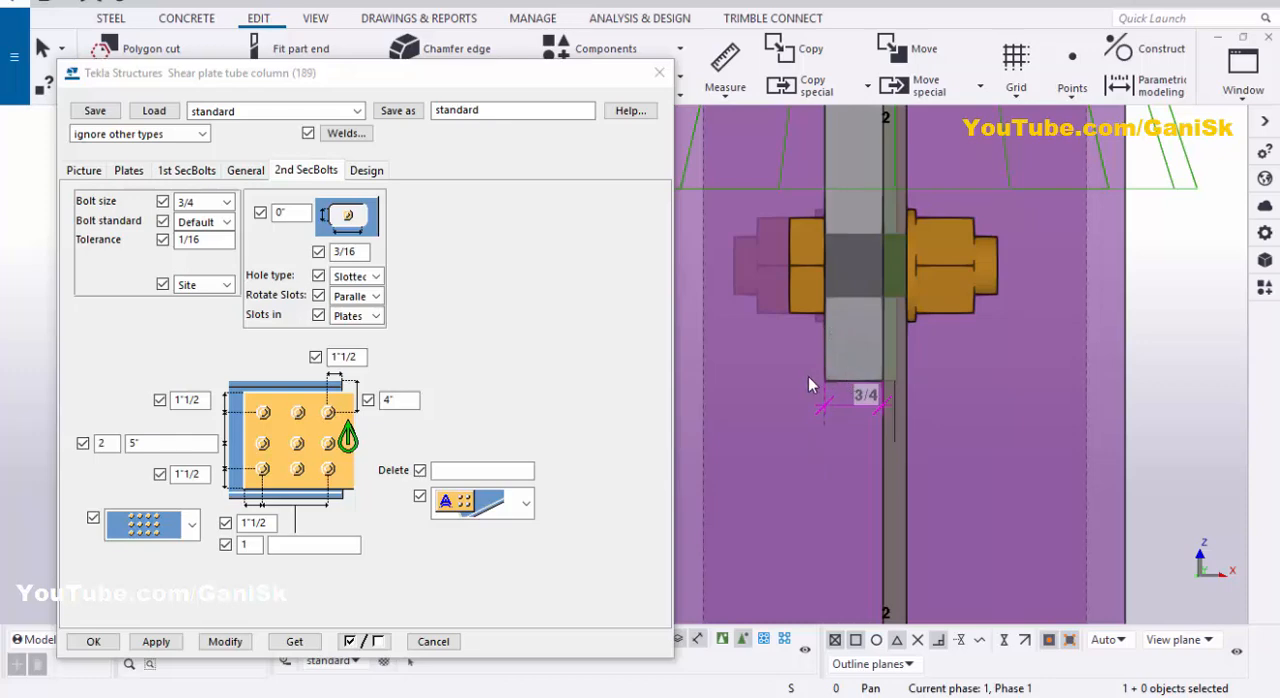
left_click(127, 172)
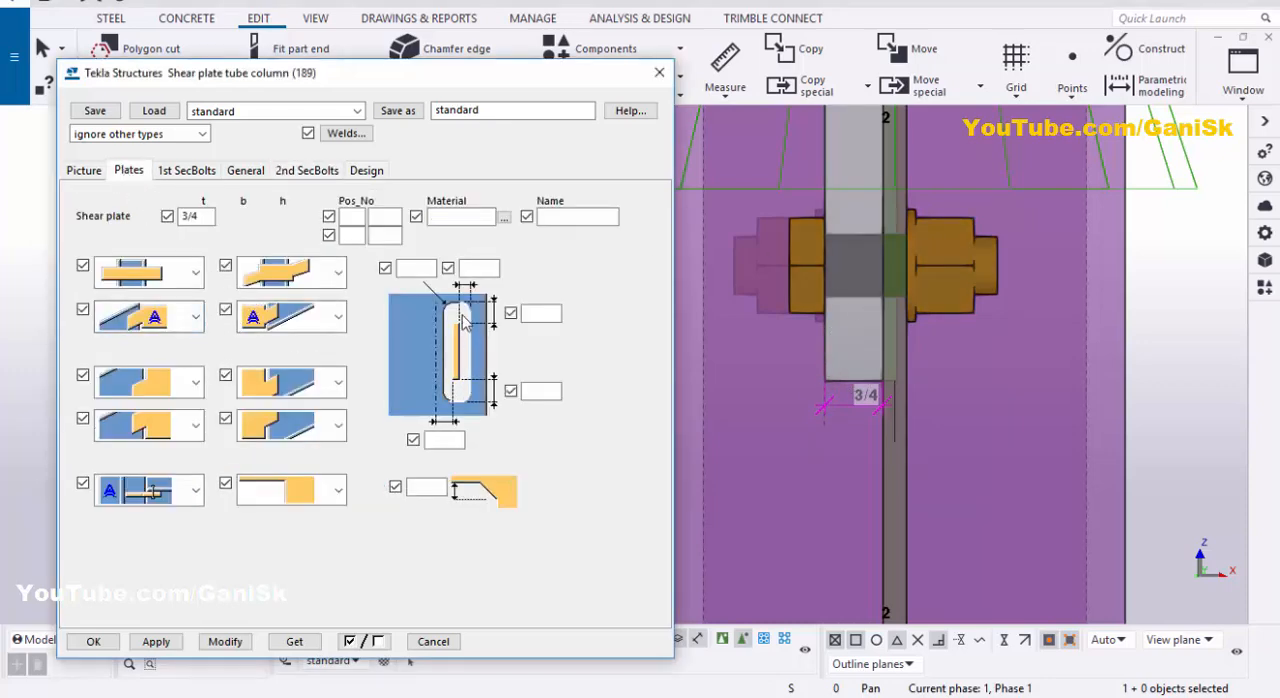
left_click(486, 269)
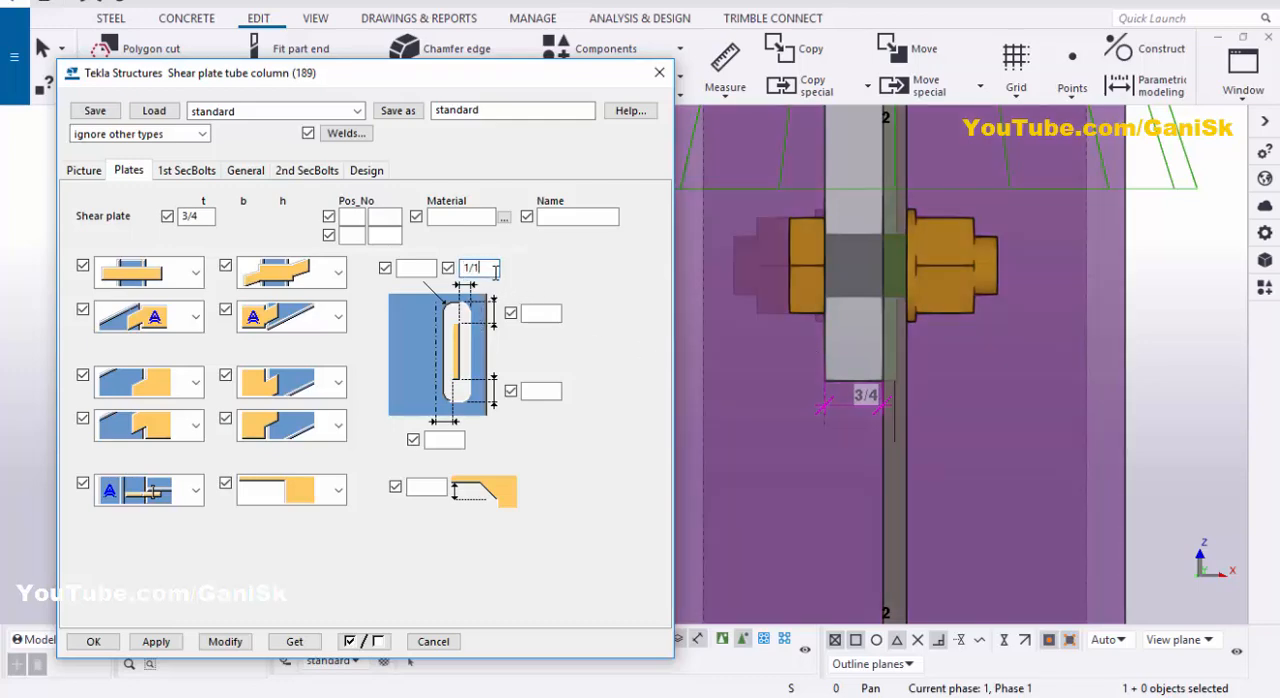
left_click(538, 314)
scroll(1057, 377, "down", 5)
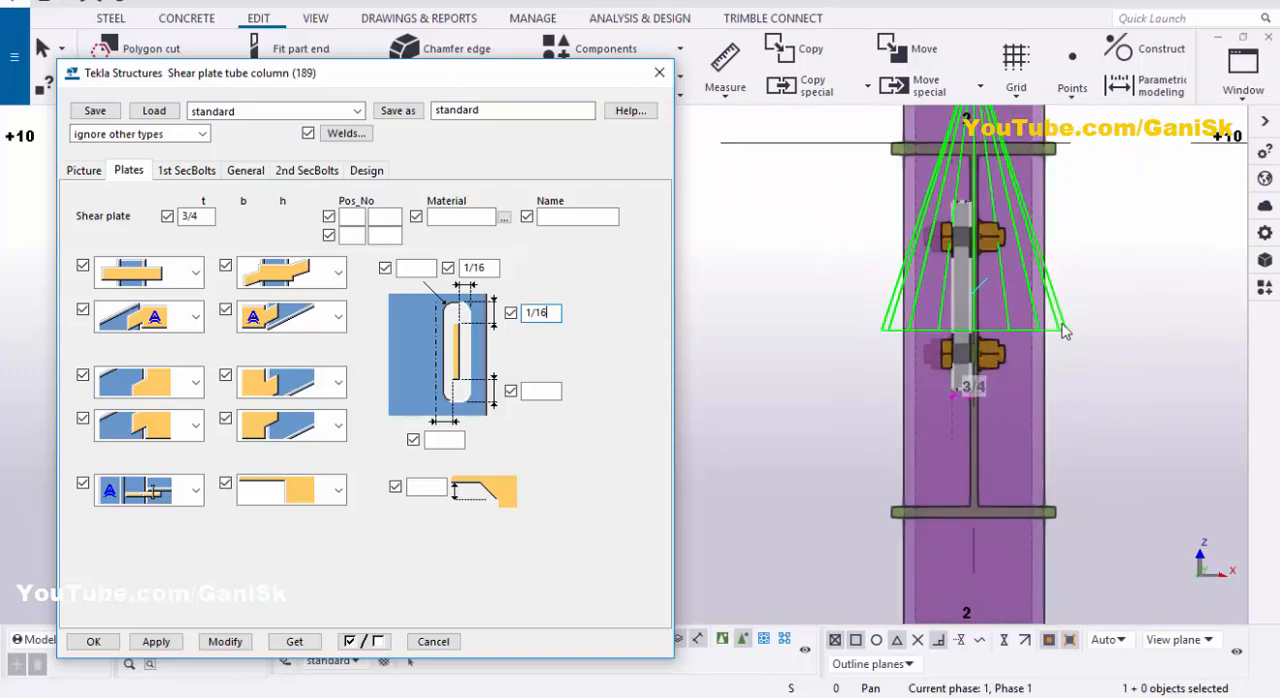
left_click(1063, 331)
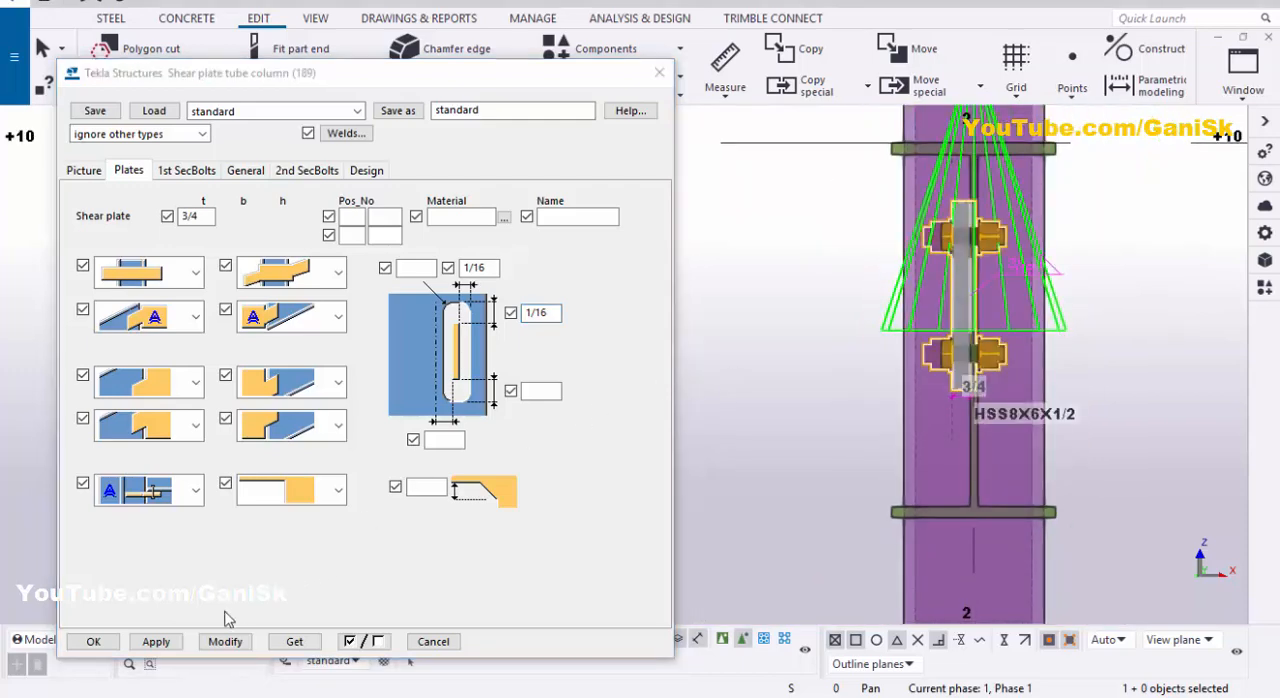
left_click(225, 641)
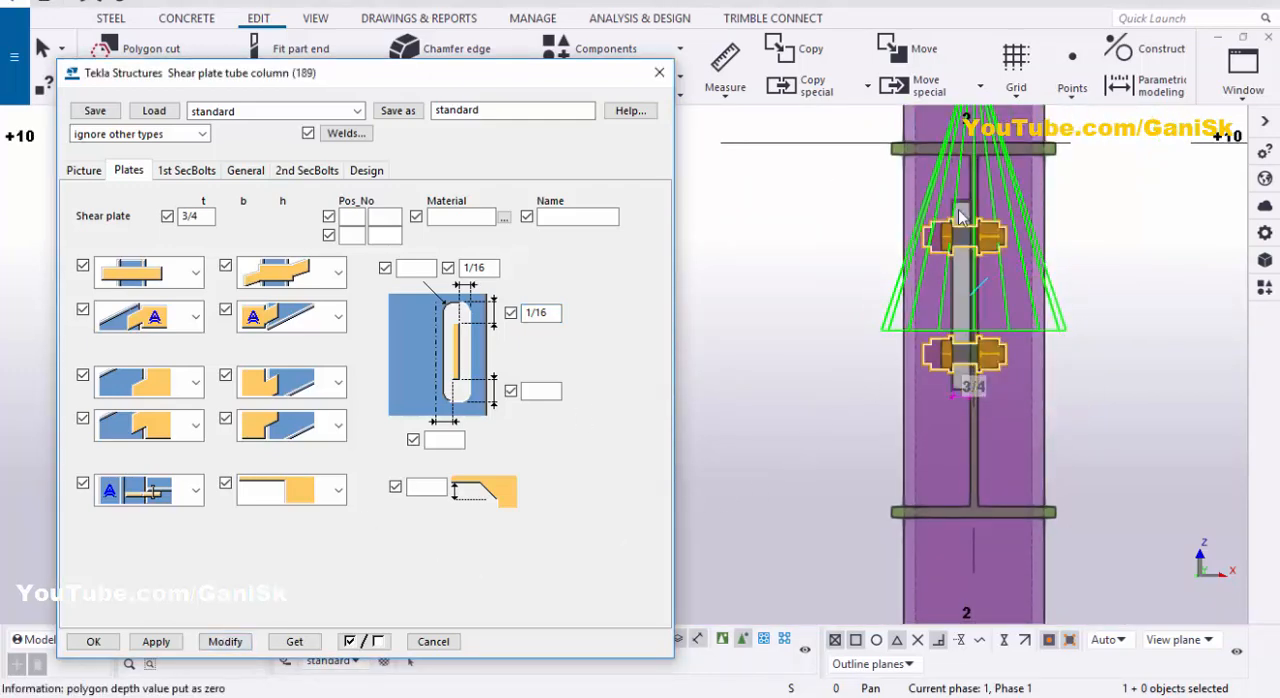
Step: Measure the horizontal gap between the column slot's edge and the side face of the shear plate
scroll(955, 220, "up", 4)
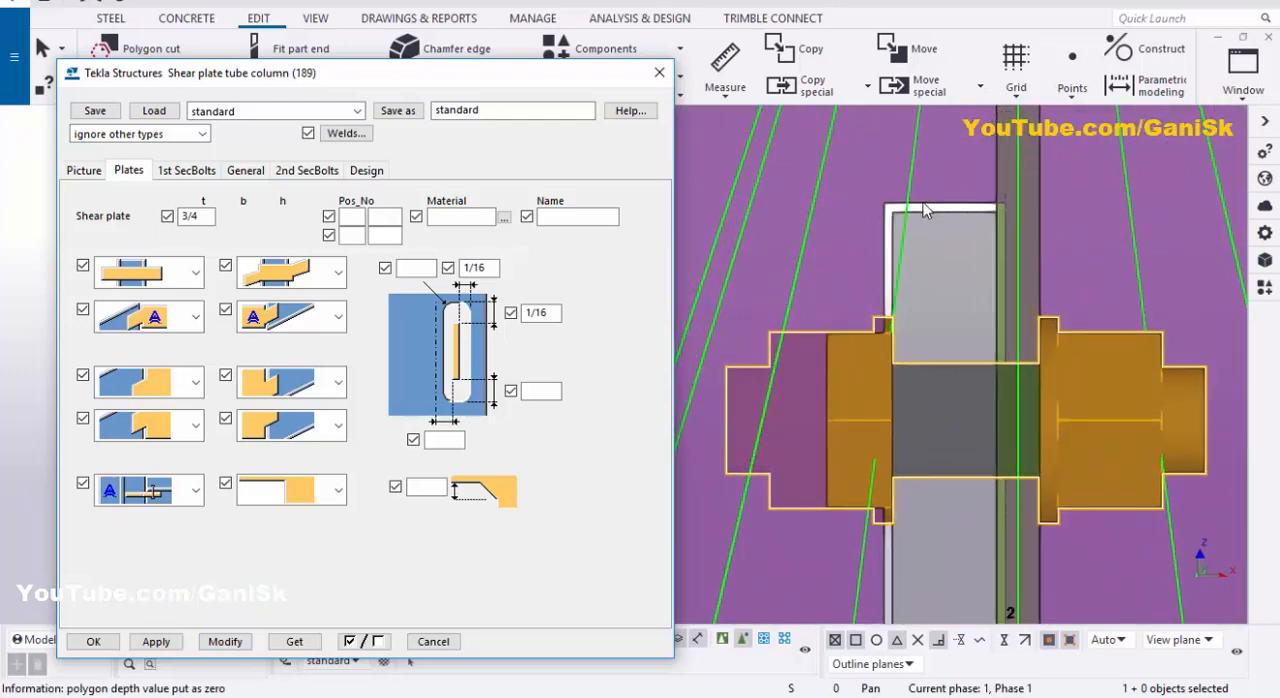
scroll(880, 253, "up", 1)
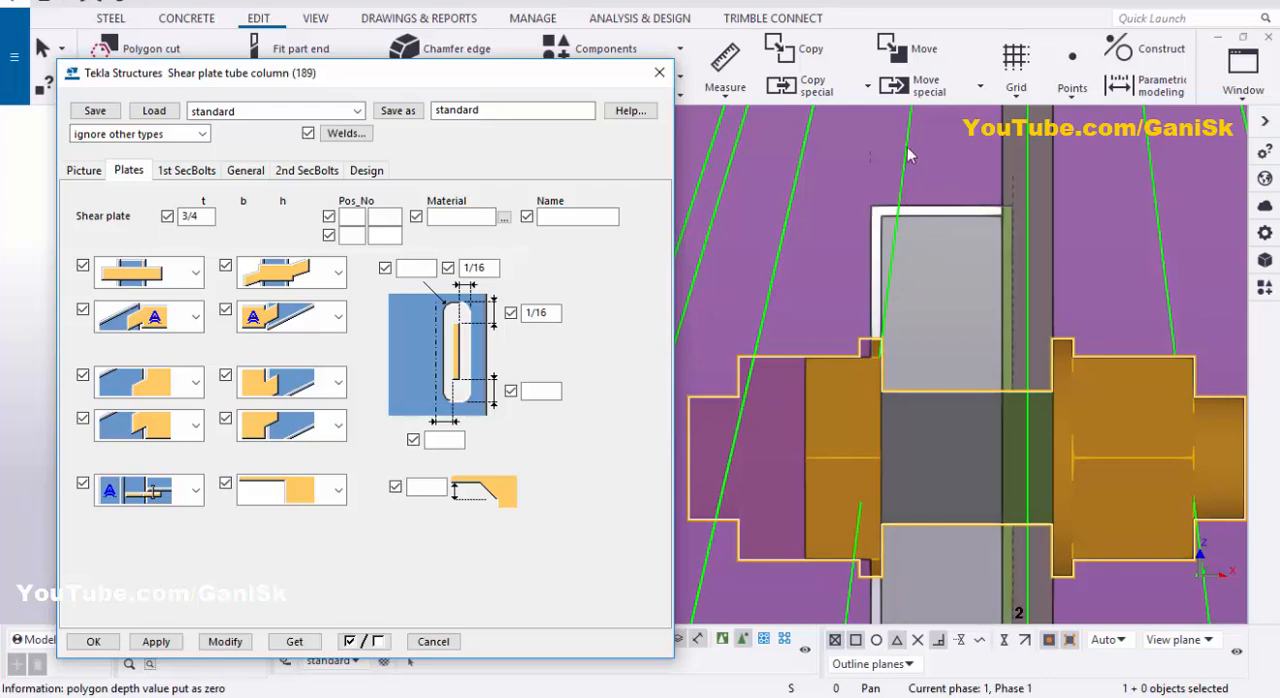
left_click(728, 97)
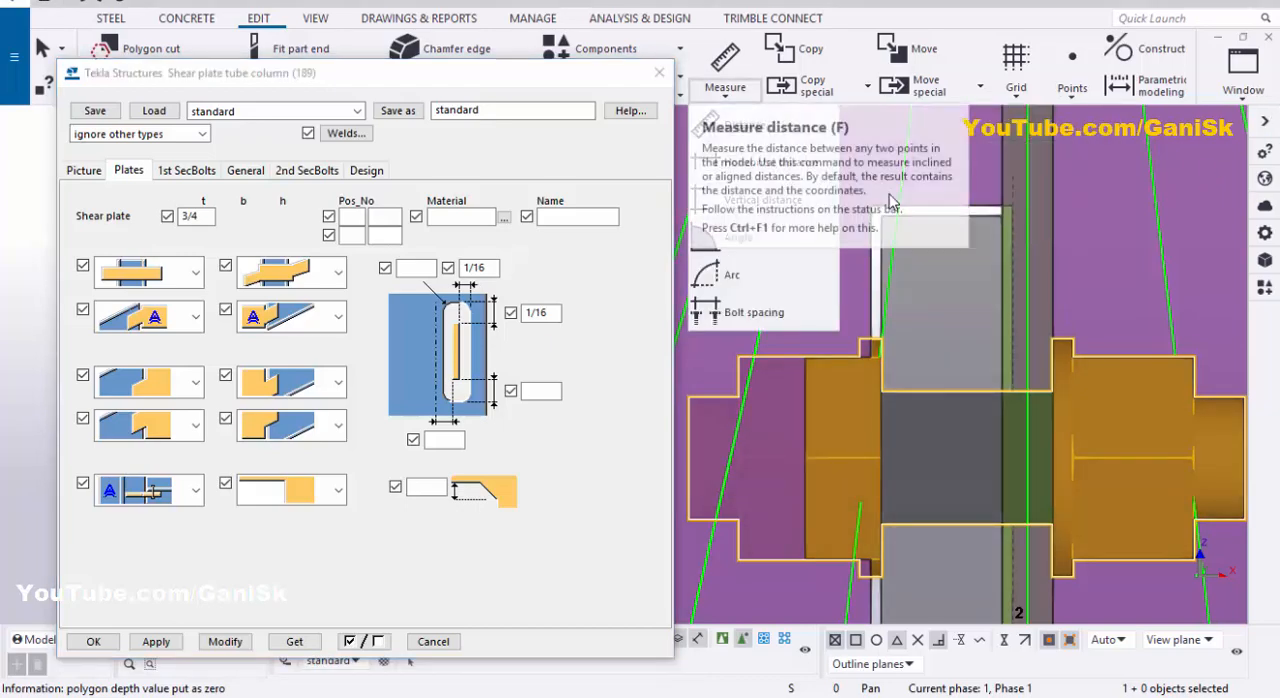
left_click(731, 96)
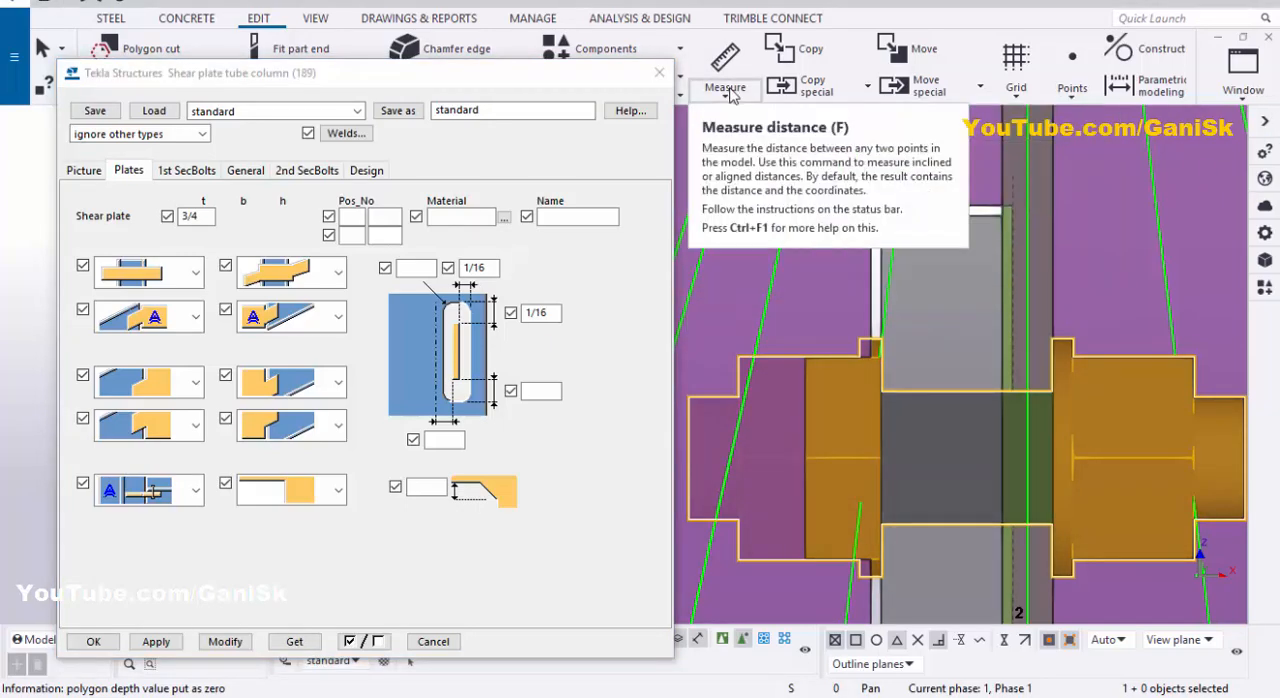
left_click(731, 96)
left_click(760, 162)
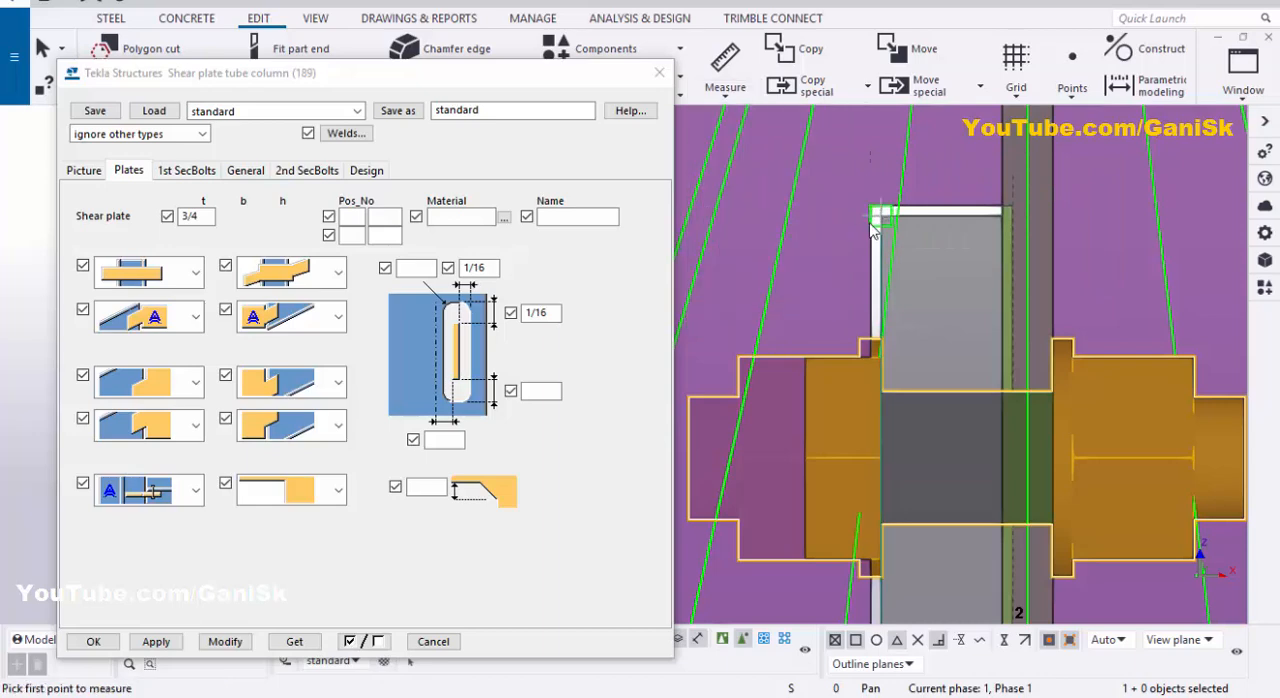
left_click(871, 224)
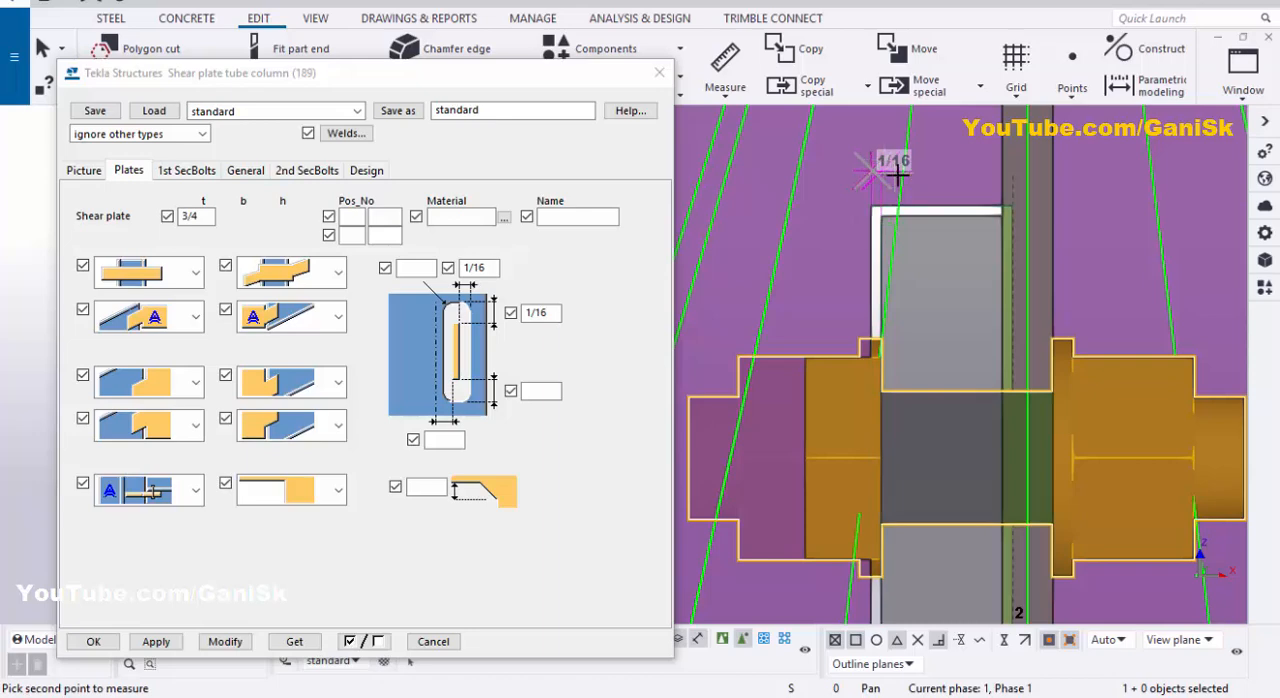
Step: Measure the gap between the shear plate's upper edge and the upper end of the column slot
left_click(725, 96)
left_click(752, 160)
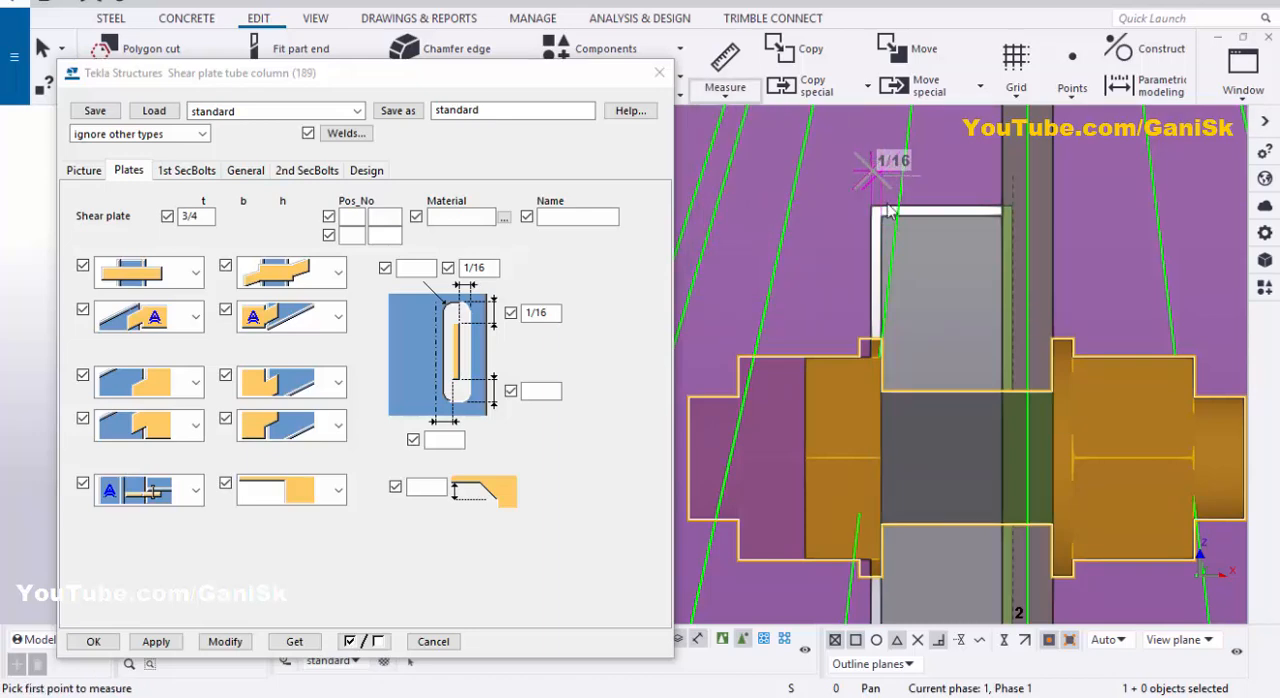
left_click(942, 207)
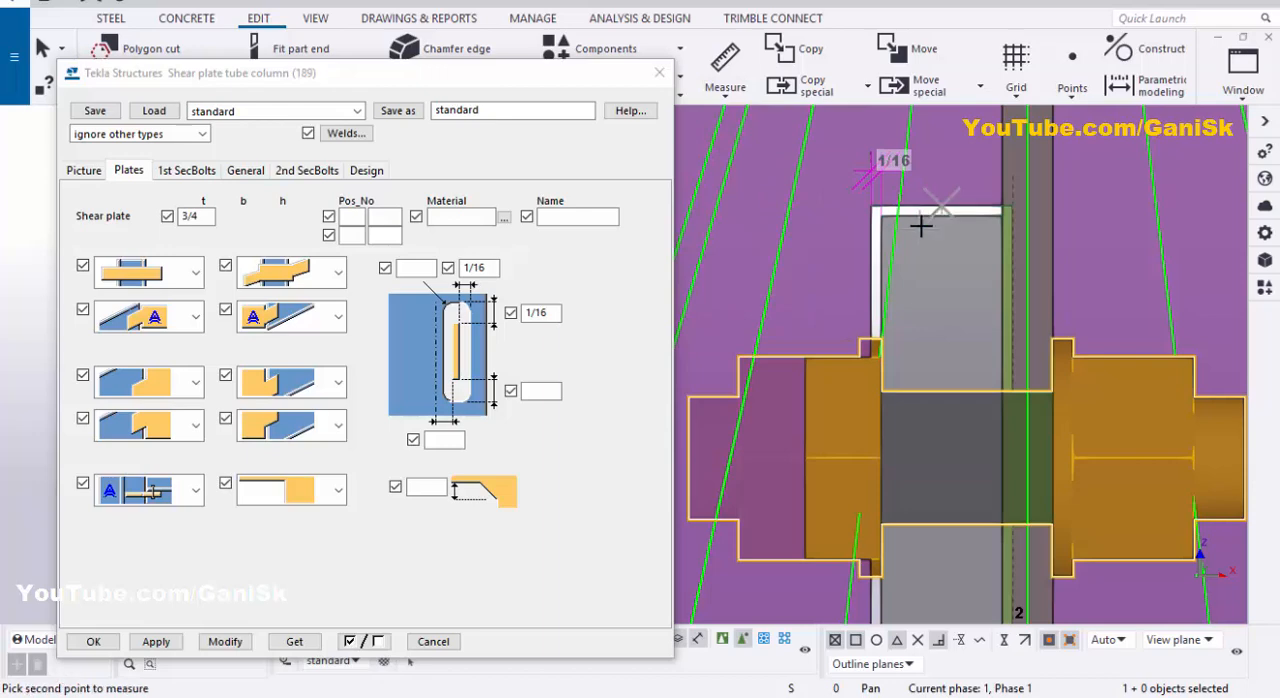
left_click(930, 244)
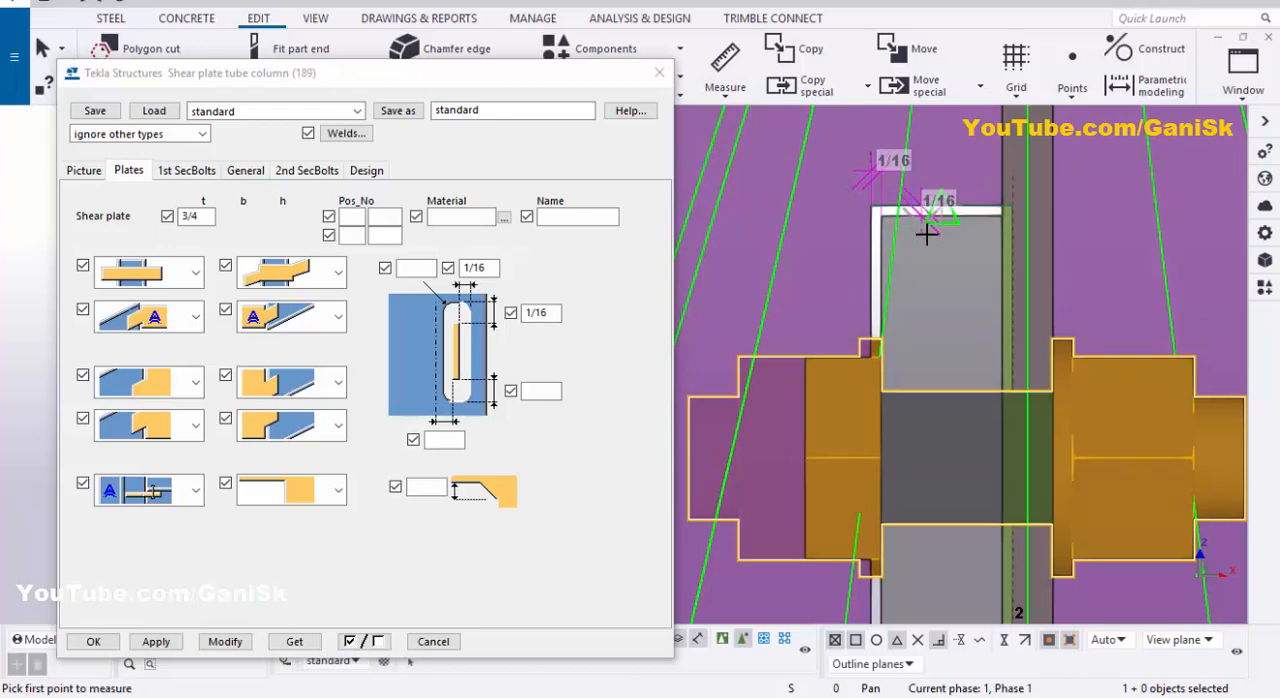
scroll(924, 229, "down", 2)
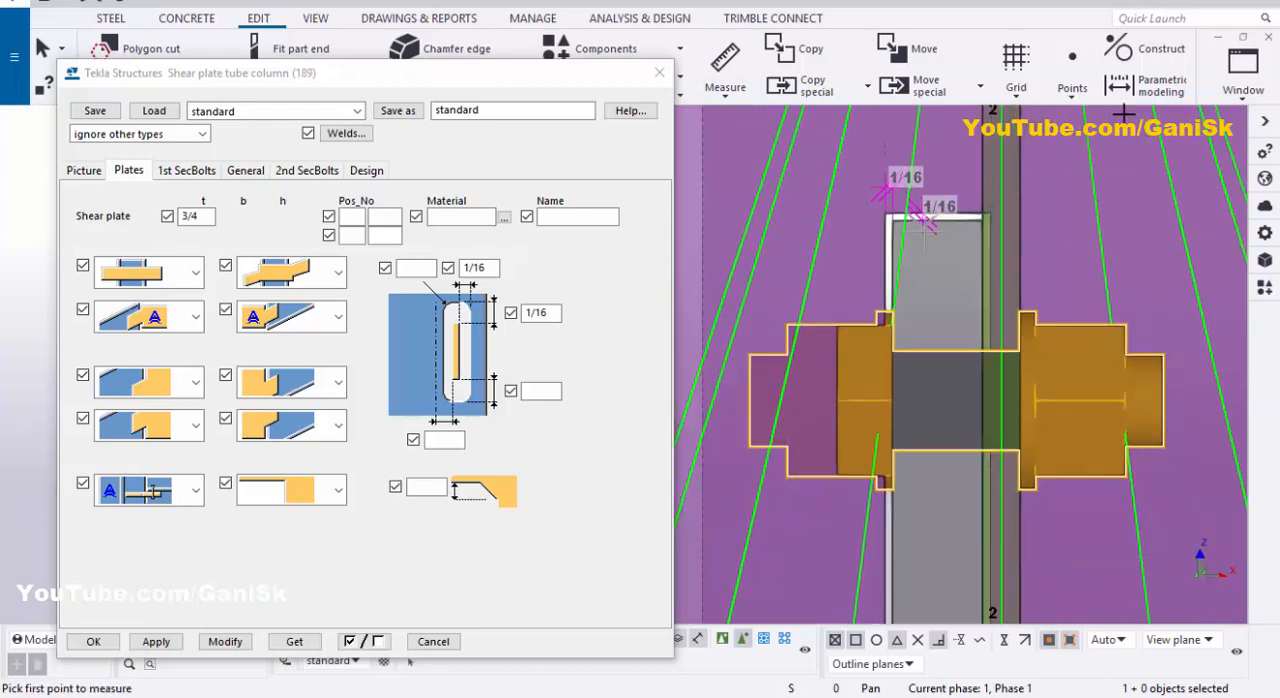
Step: Switch to the 3D view and end the measuring command
left_click(1243, 70)
left_click(1194, 229)
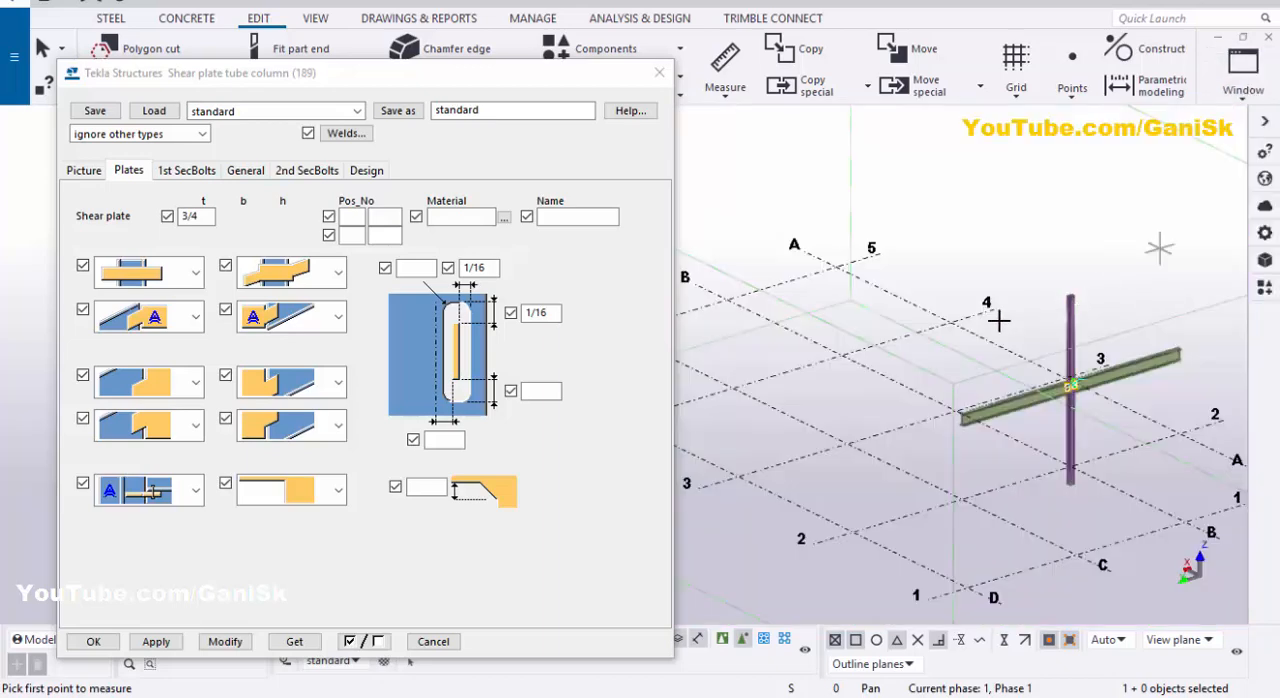
right_click(1097, 254)
left_click(1070, 258)
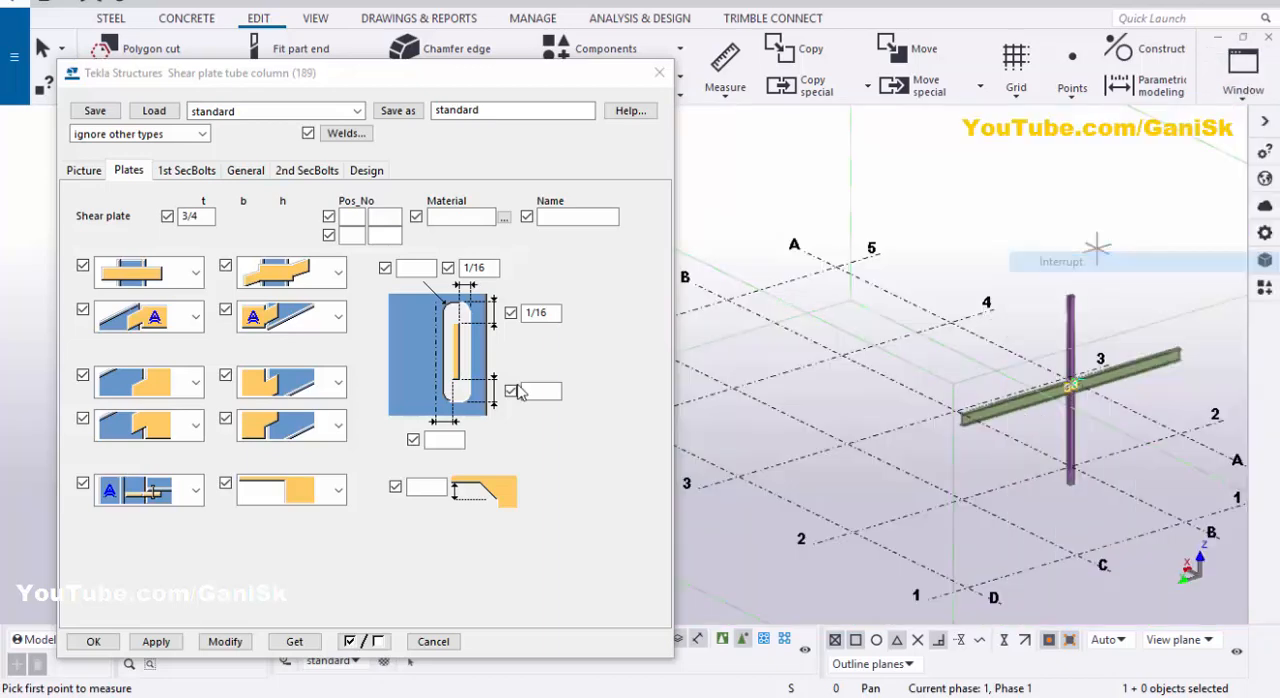
Step: Apply the connection settings and close the connection dialog, and redraw the view to clear the measurement dimensions
left_click(224, 641)
left_click(93, 641)
scroll(1085, 392, "up", 5)
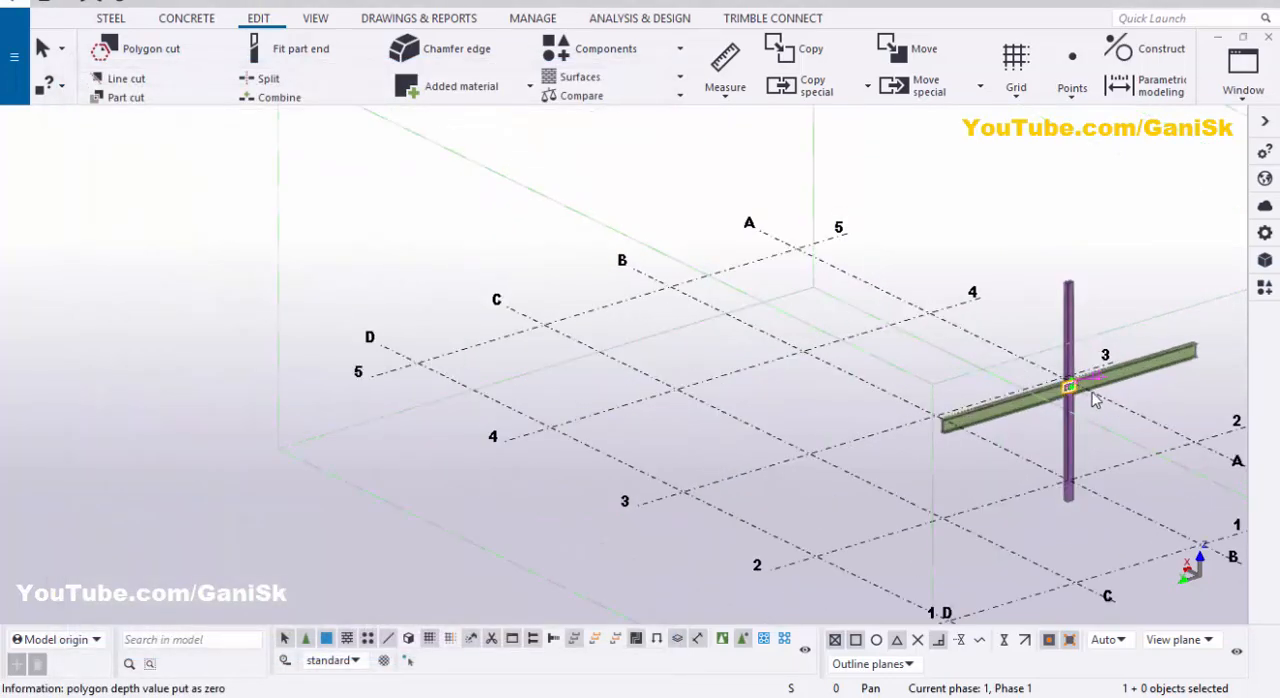
right_click(1147, 274)
left_click(1095, 373)
Step: Examine the finished shear plate connection through the column, with its bolts to both beams, from several angles
scroll(1110, 416, "up", 4)
scroll(1107, 415, "up", 4)
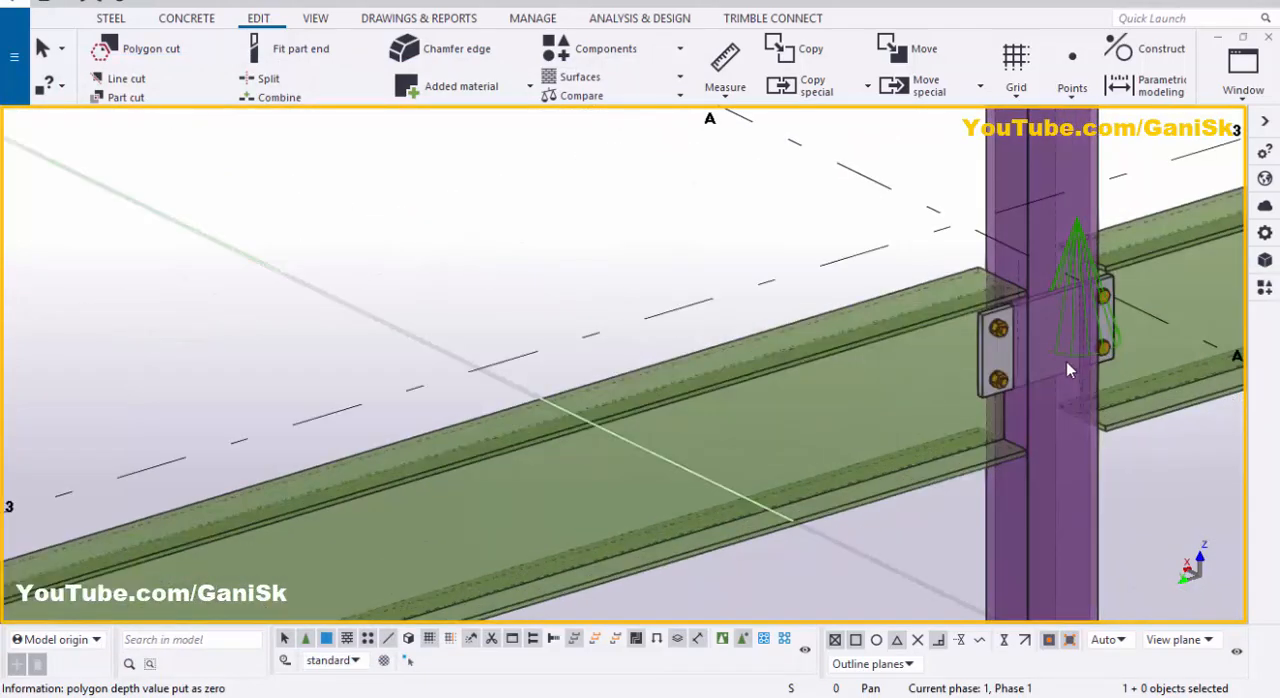
scroll(1079, 356, "down", 2)
middle_click_drag(1079, 354, 858, 402)
scroll(963, 373, "up", 4)
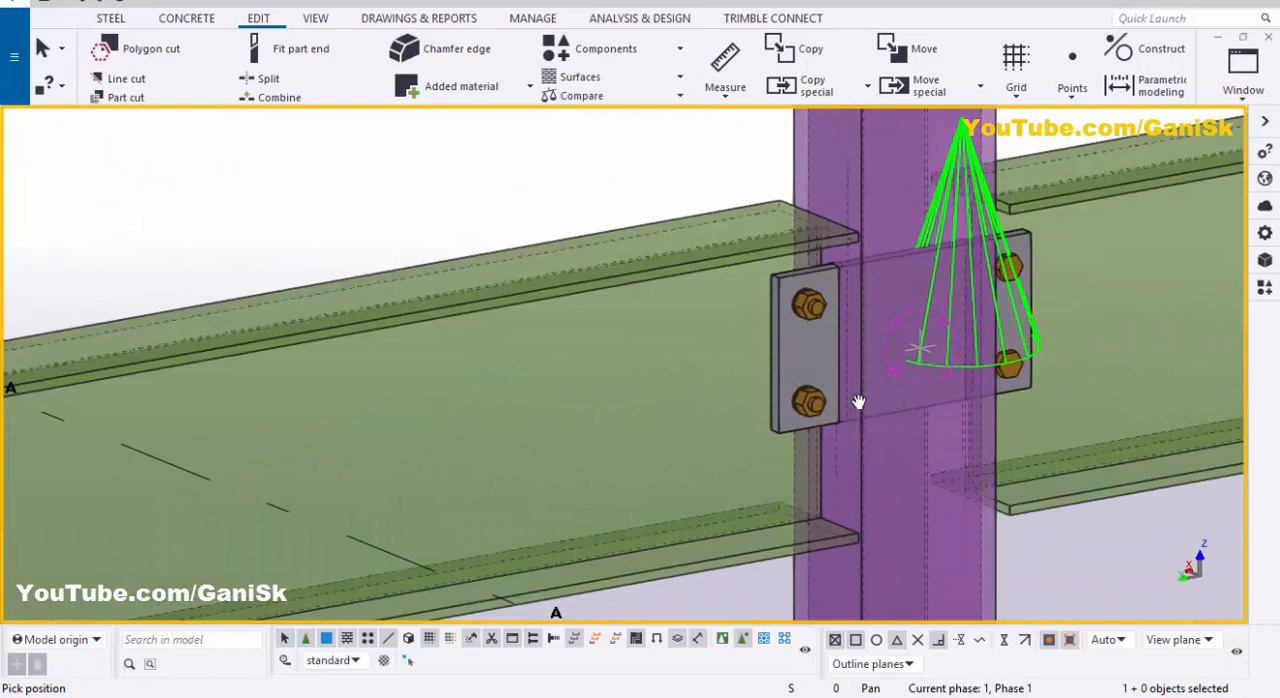
middle_click_drag(926, 363, 724, 373, "ctrl")
middle_click_drag(819, 375, 911, 423, "ctrl")
scroll(885, 392, "down", 3)
scroll(915, 418, "up", 5)
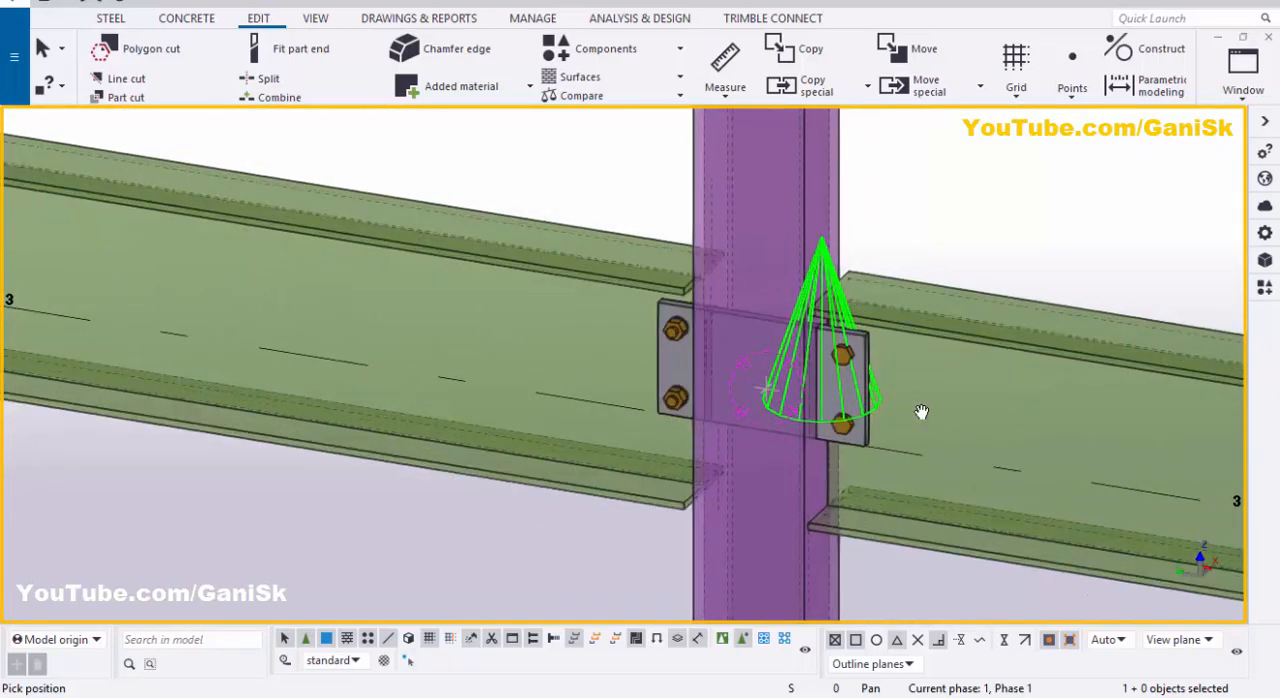
scroll(920, 413, "down", 2)
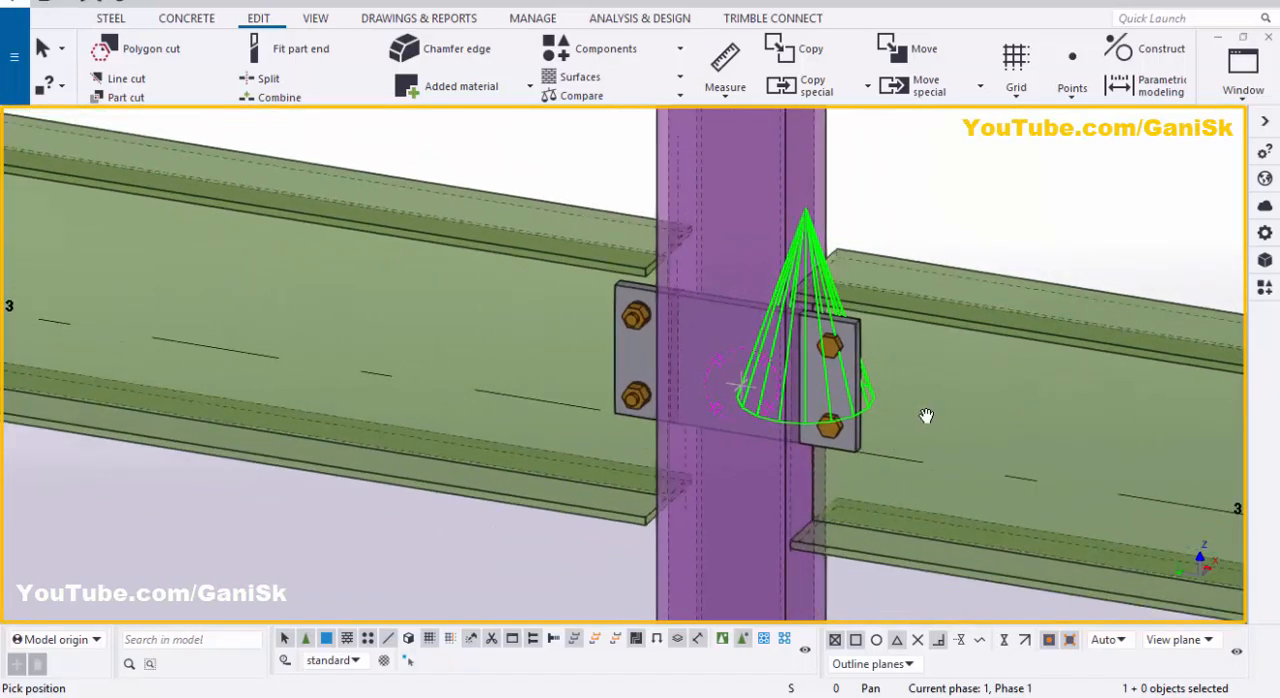